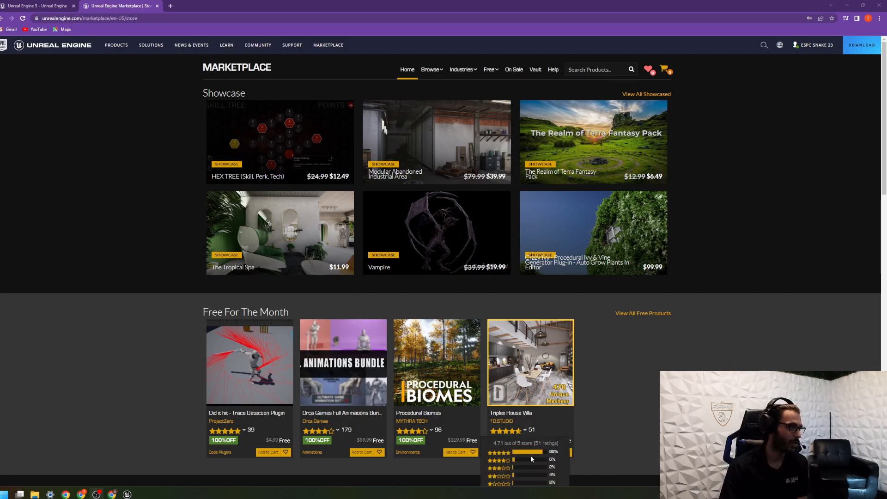
Search Google for "unreal engine 5 marketplace" in a new browser tab and open the Unreal Engine Marketplace store page.
click(170, 6)
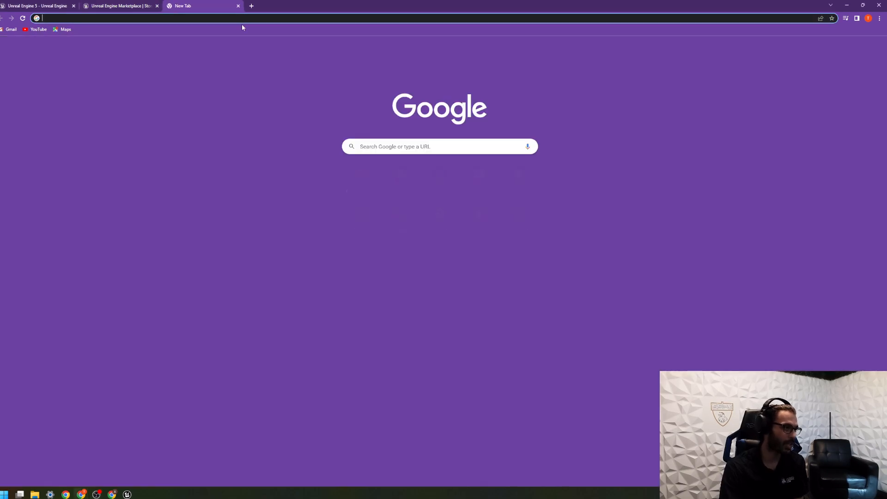
click(393, 144)
text(unr)
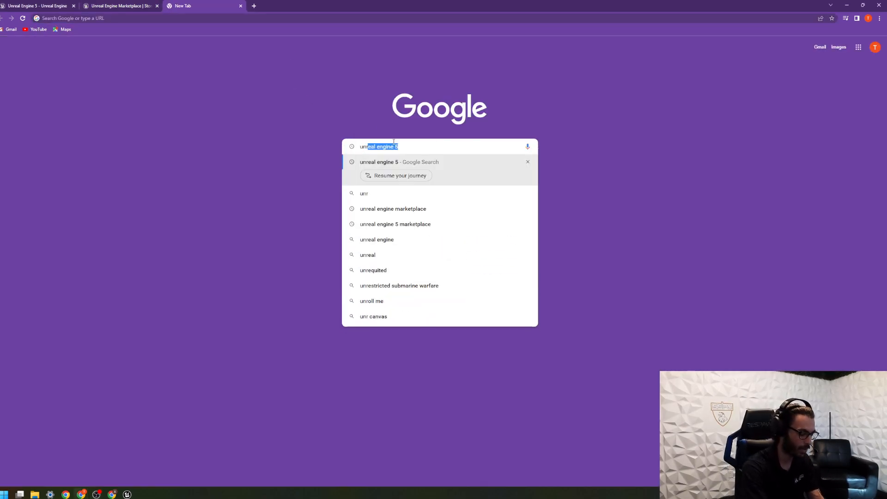
text(eal engine )
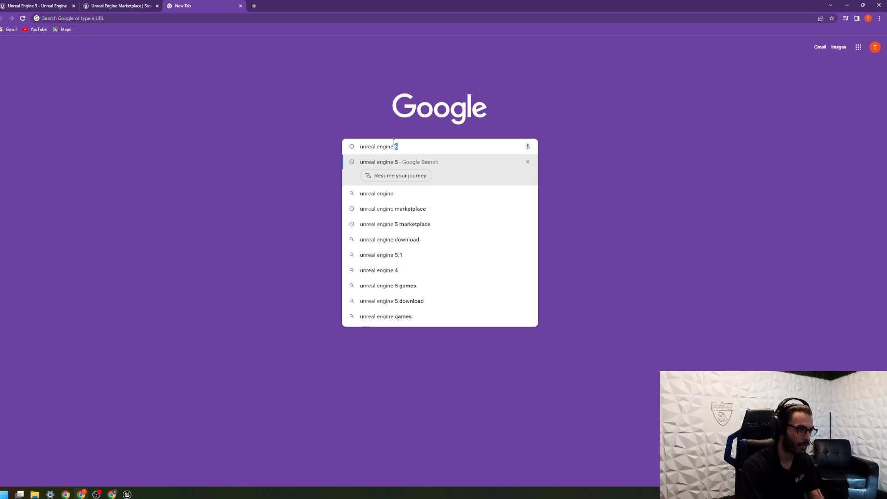
text(5 markey)
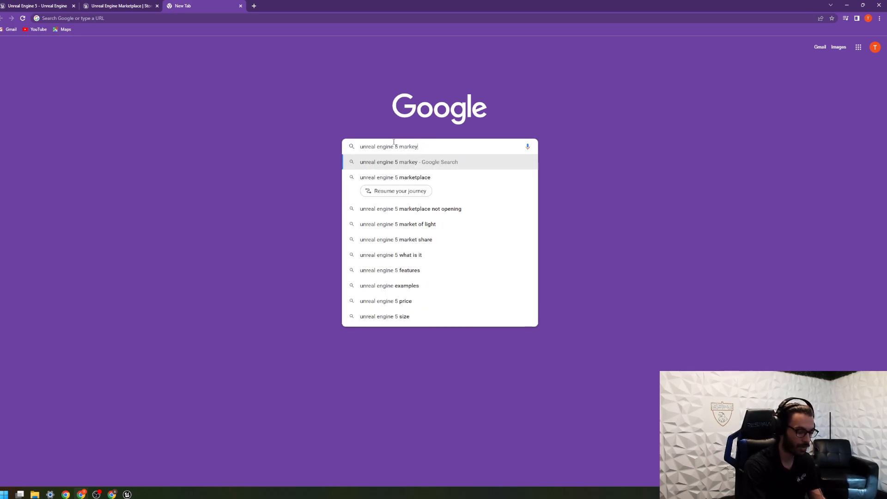
key(BackSpace)
text(t)
key(Return)
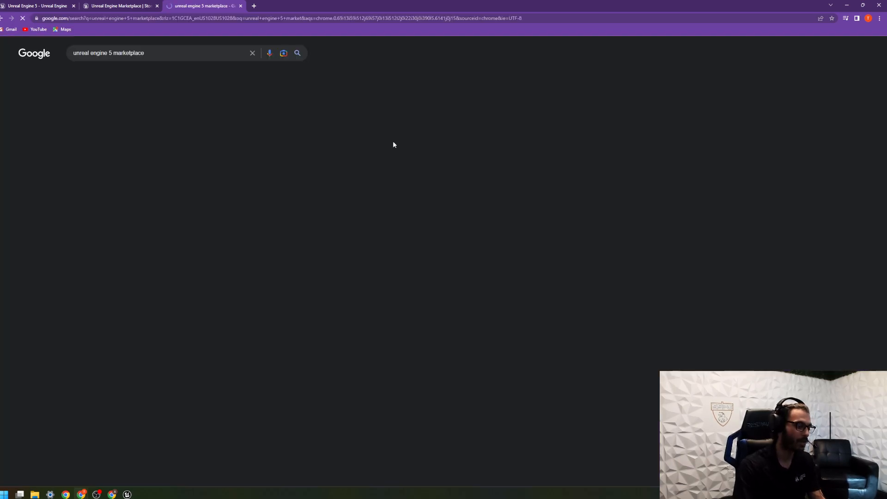
click(143, 117)
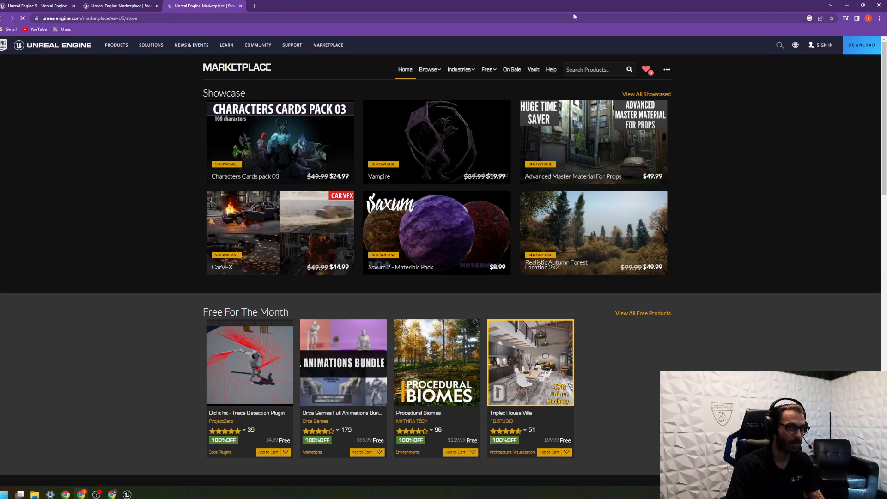
Look over the marketplace home page and open the Permanently Free Collection.
mouse_move(821, 46)
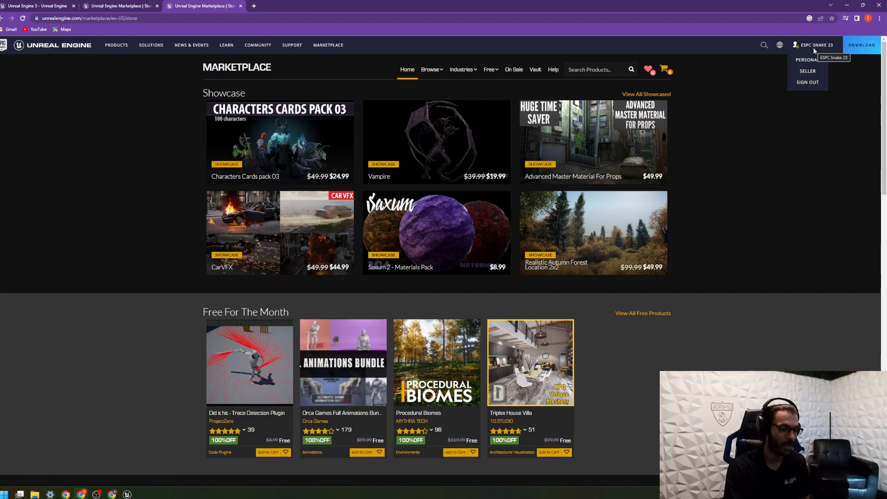
scroll(801, 252, down, 3)
scroll(794, 257, down, 15)
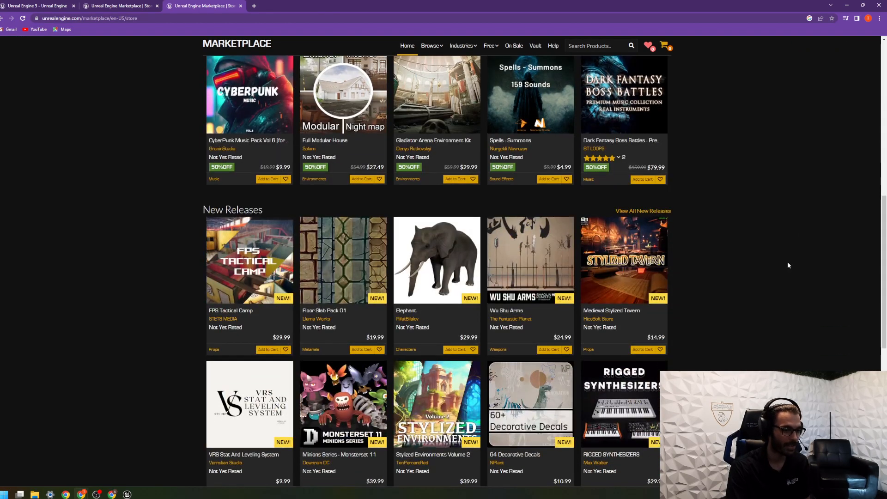
scroll(785, 263, up, 14)
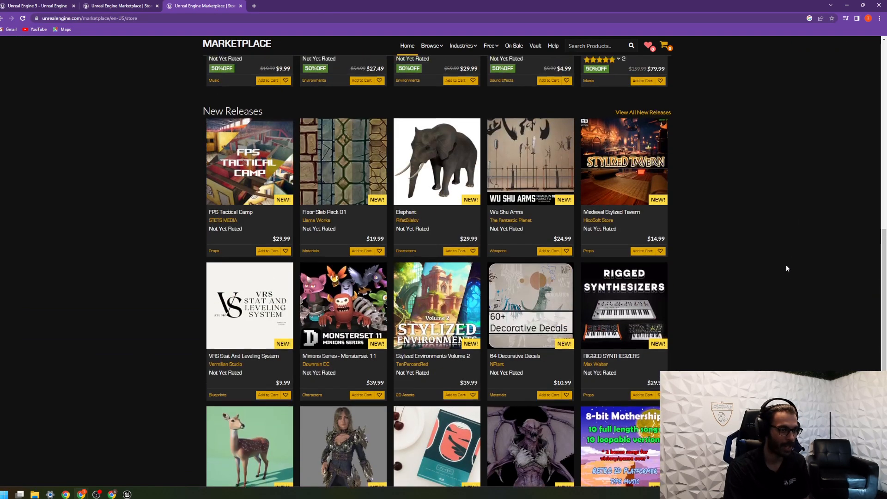
scroll(792, 138, up, 5)
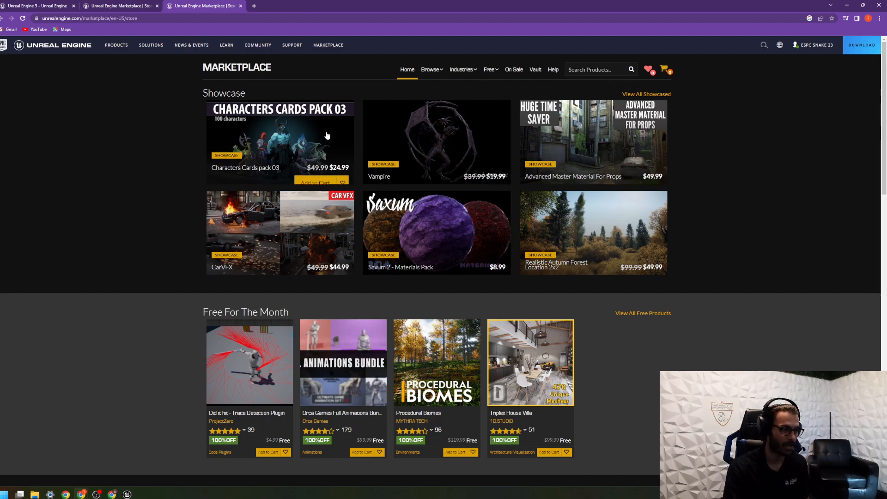
mouse_move(491, 69)
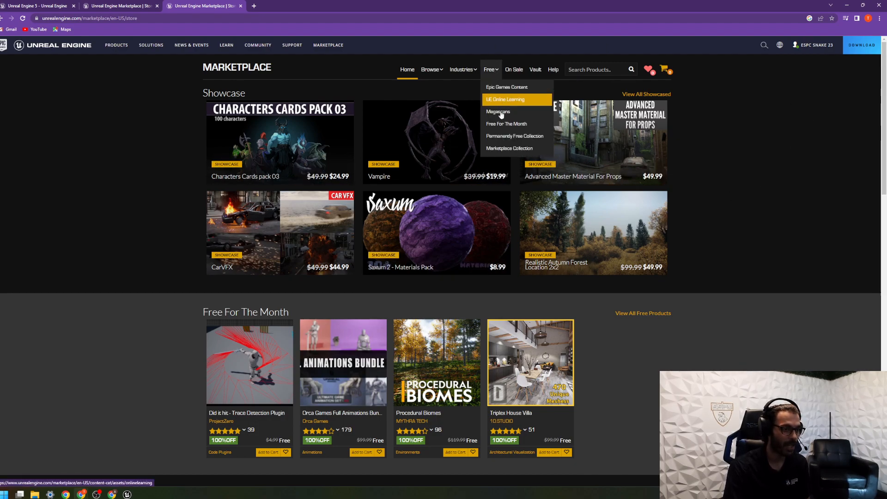
click(485, 136)
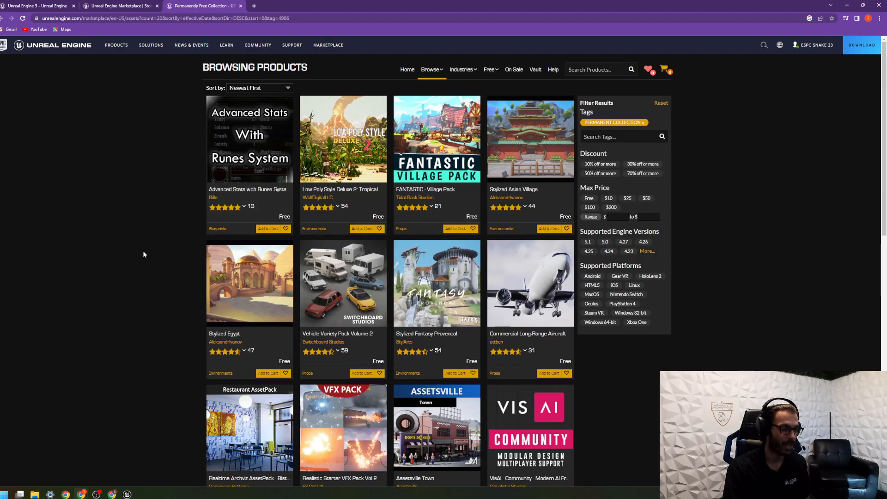
Add Landscape Pro 2.0 Auto-Generated Material to the cart and check out, agreeing to the Epic Content License Agreement.
scroll(628, 234, down, 12)
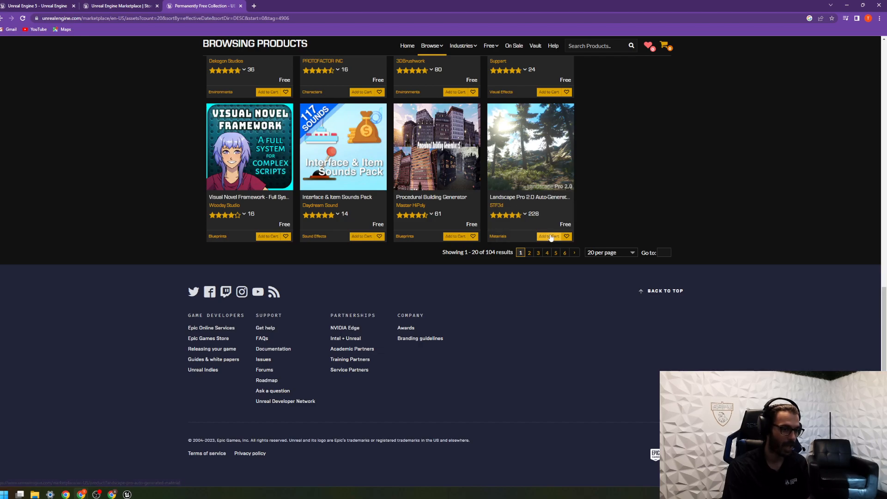
click(548, 237)
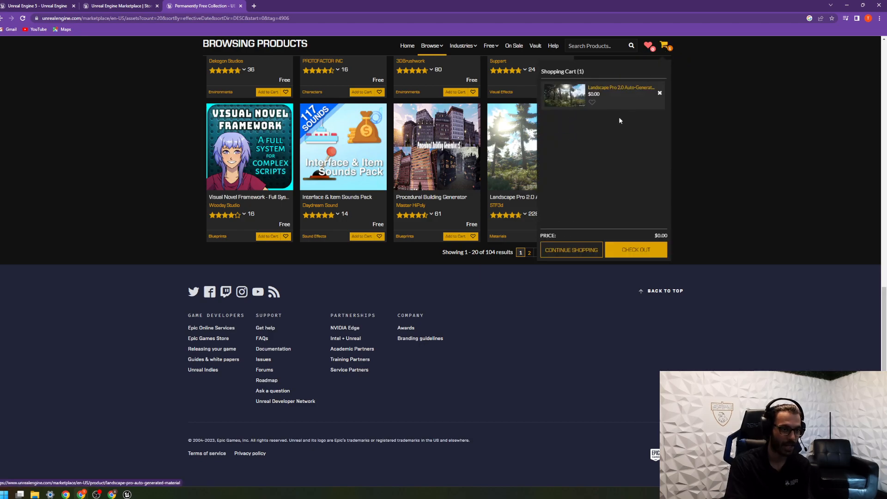
click(648, 248)
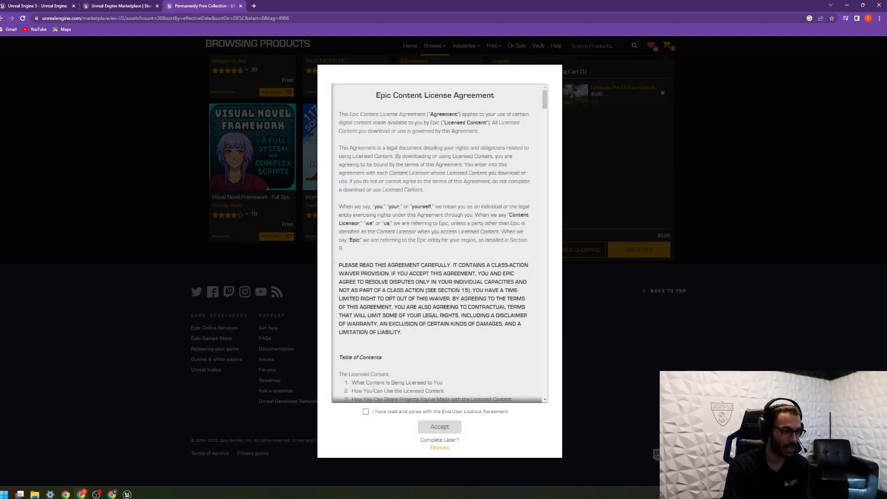
click(366, 411)
click(441, 426)
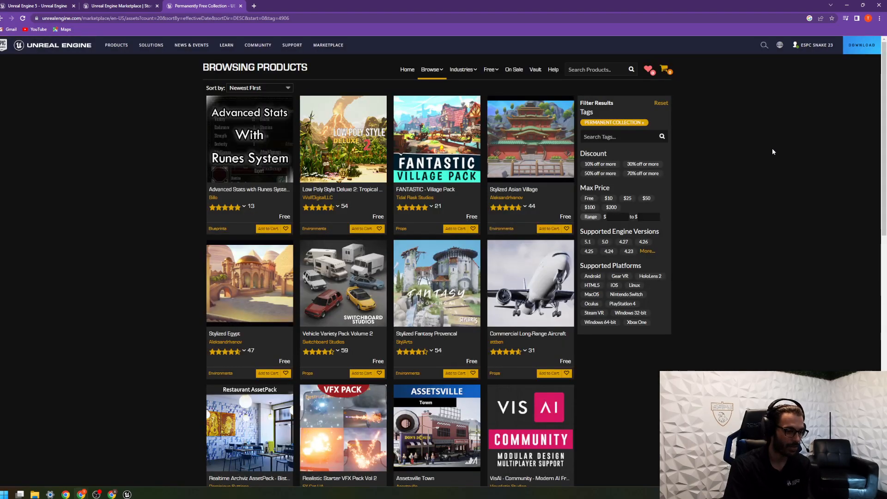
Open the product page of Landscape Pro 2.0 Auto-Generated Material from the free collection.
scroll(669, 246, down, 10)
click(538, 167)
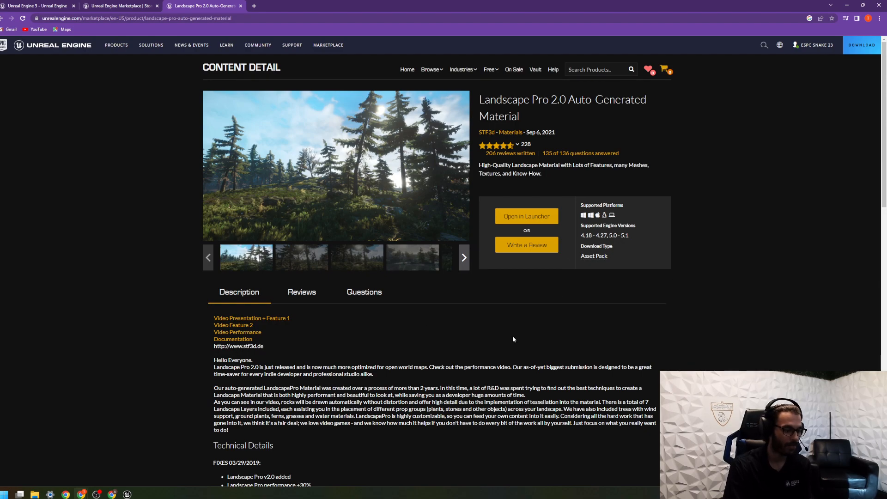
Minimize the browser, launch the Epic Games Launcher and show the Vault in the Unreal Engine library.
click(847, 6)
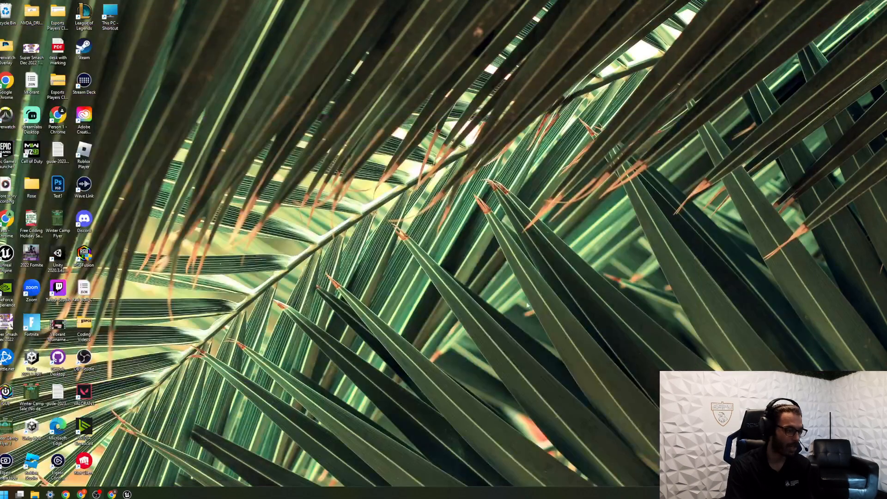
click(4, 494)
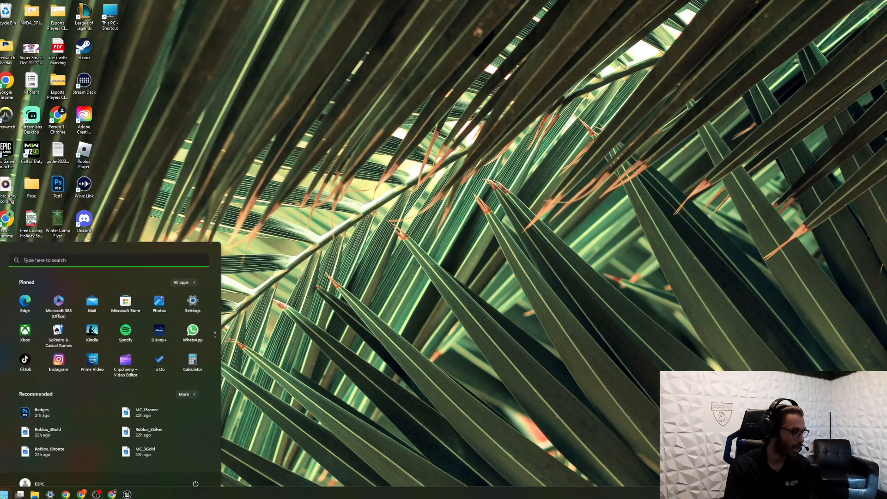
click(4, 155)
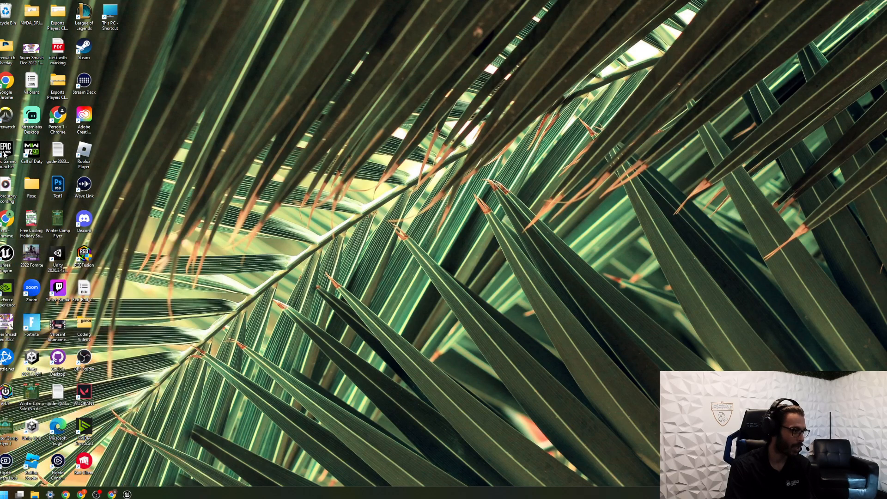
double_click(6, 152)
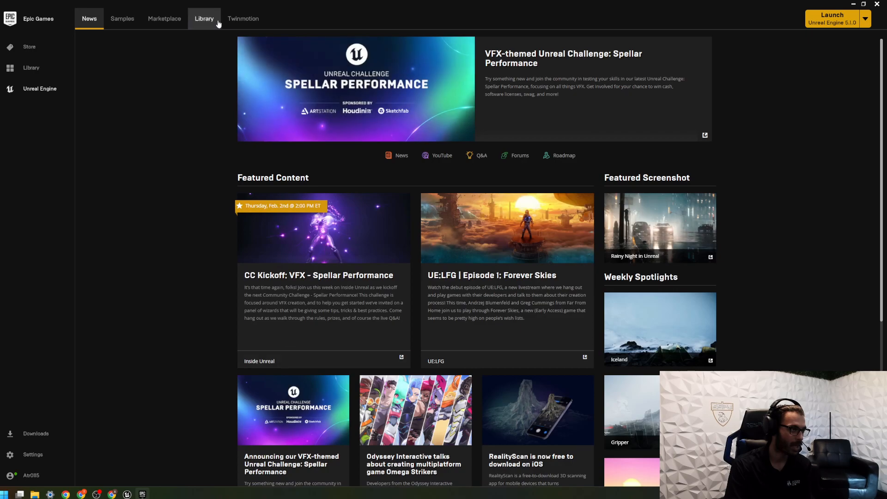
click(218, 22)
scroll(461, 166, down, 1)
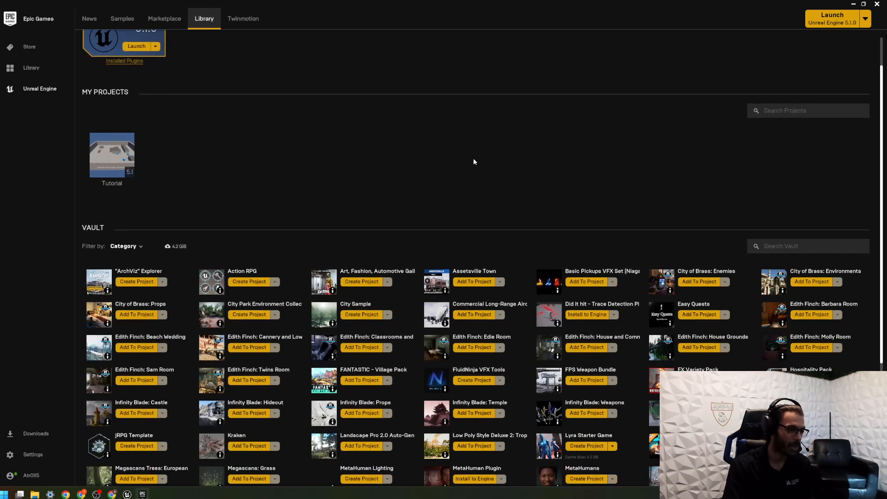
scroll(667, 300, down, 4)
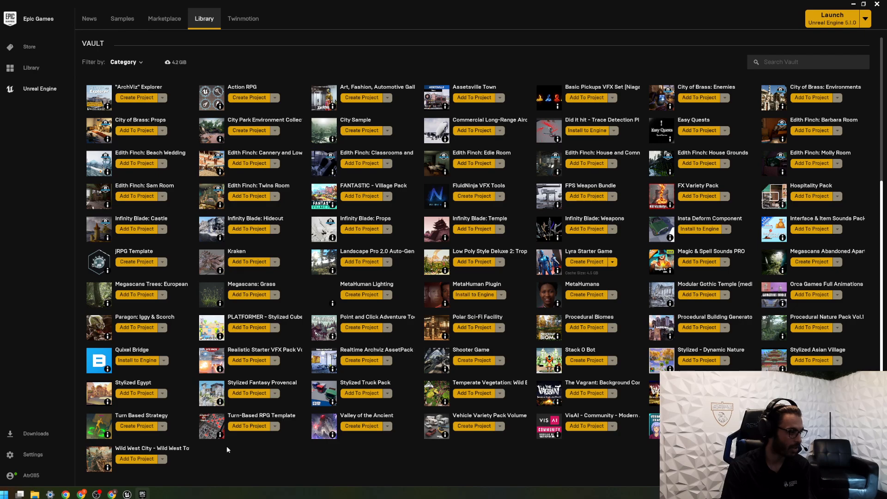
Add the Landscape Pro 2.0 asset from the Vault to the Tutorial project.
click(370, 263)
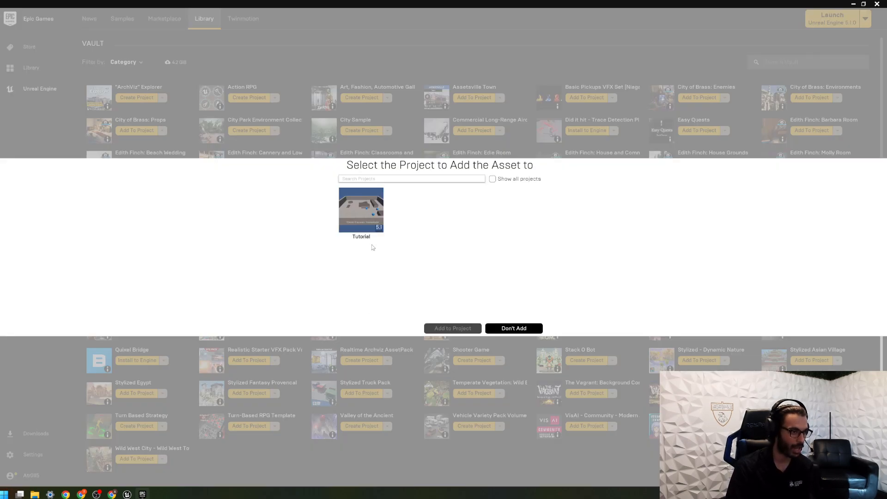
click(365, 230)
click(453, 328)
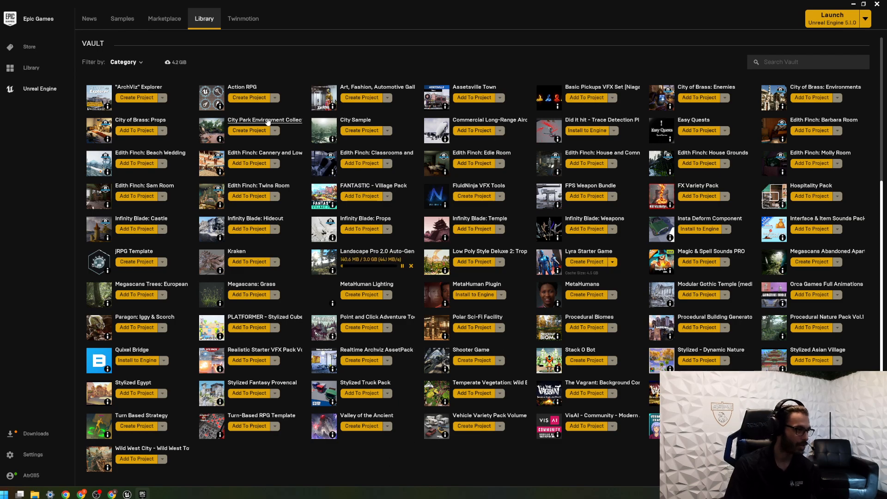
scroll(234, 193, up, 2)
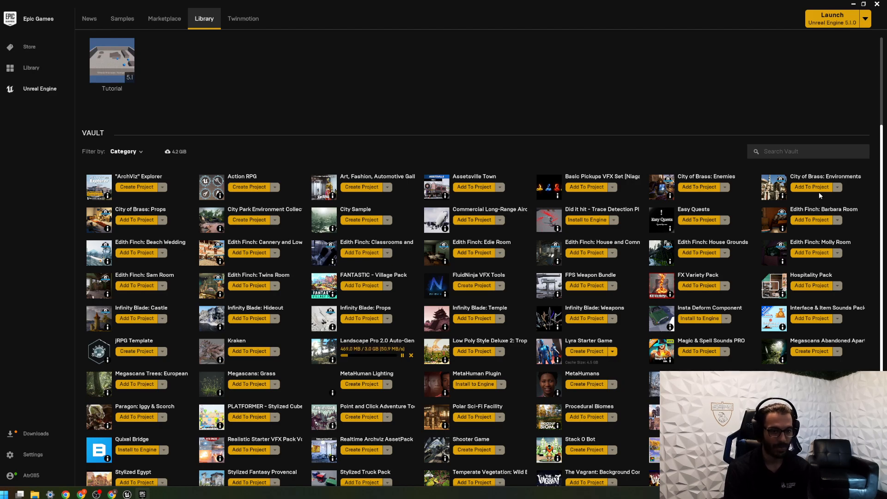
scroll(753, 257, down, 2)
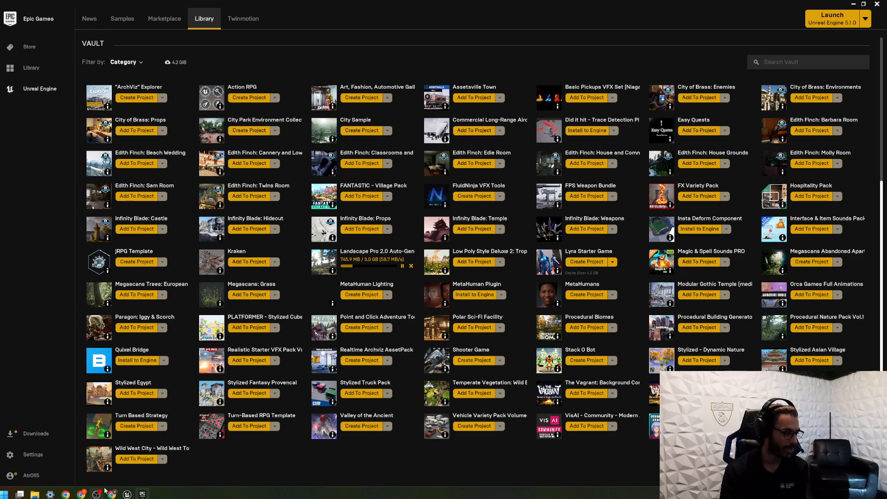
Switch back to the Landscape Pro page in Chrome and search the marketplace products for "dead souls".
mouse_move(112, 494)
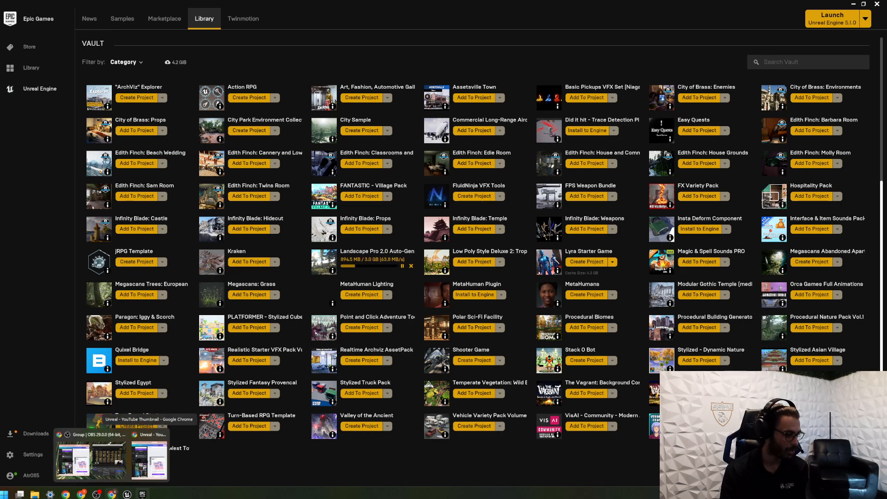
mouse_move(81, 493)
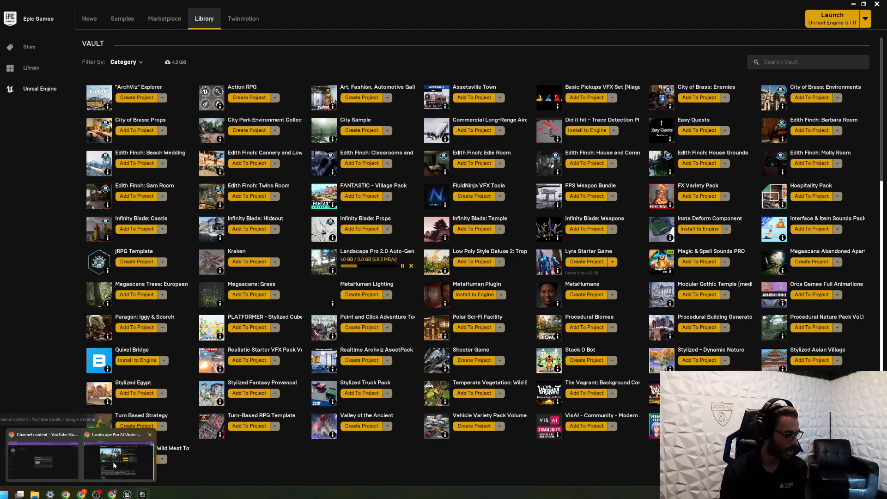
click(113, 461)
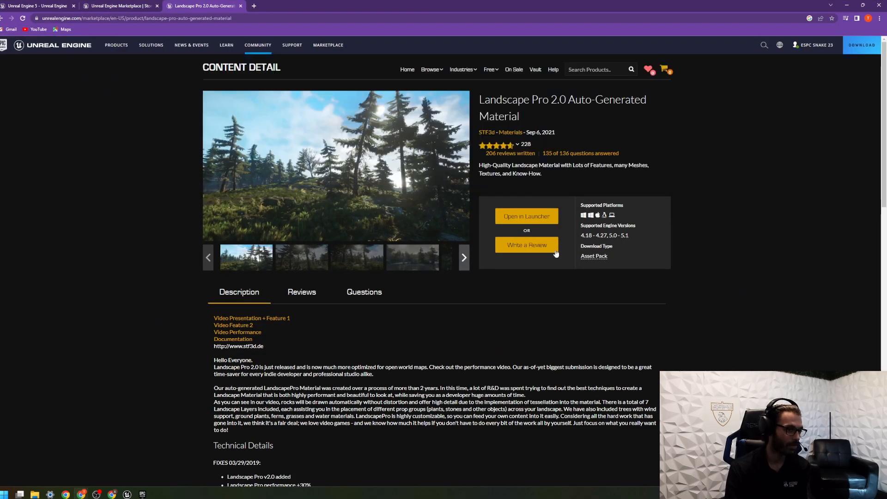
mouse_move(480, 72)
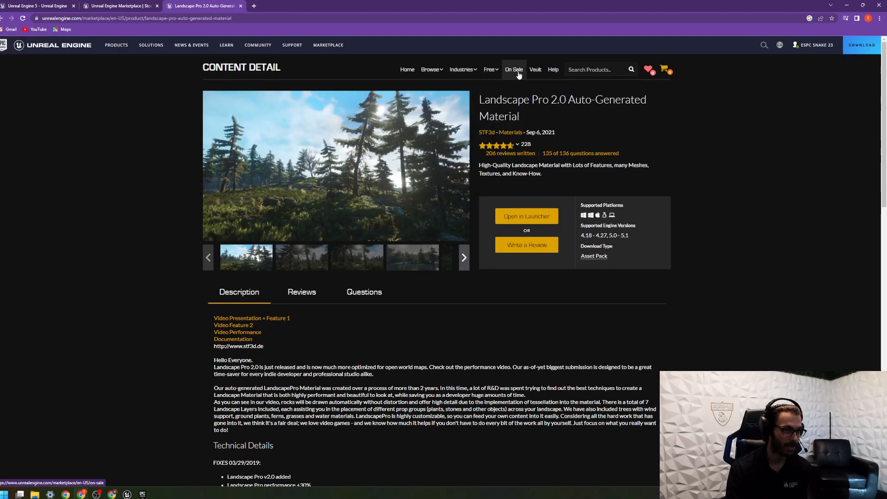
click(596, 70)
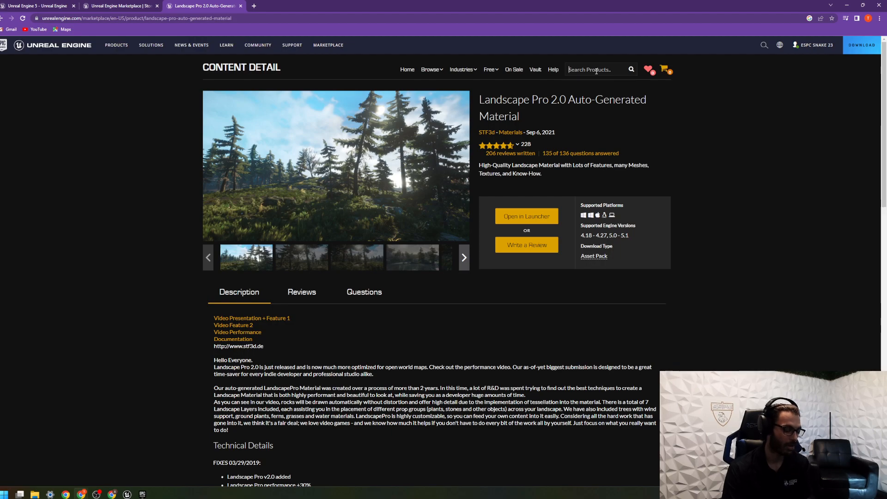
text(dead souls)
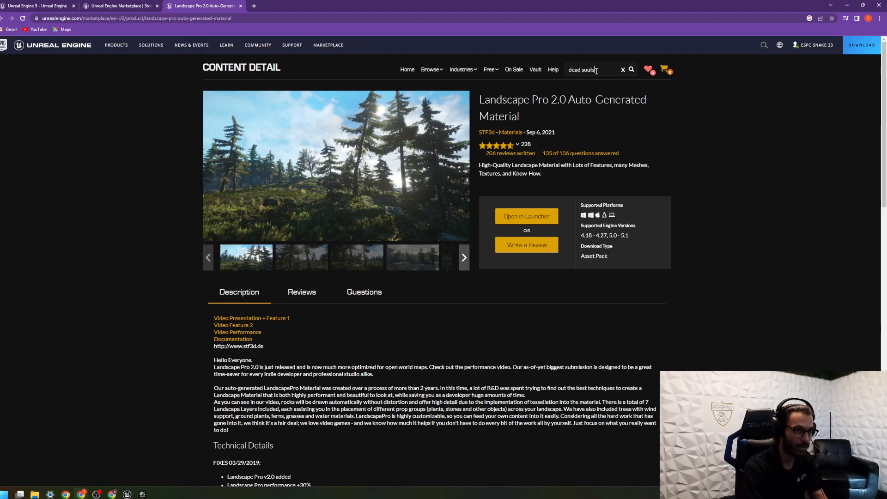
key(Return)
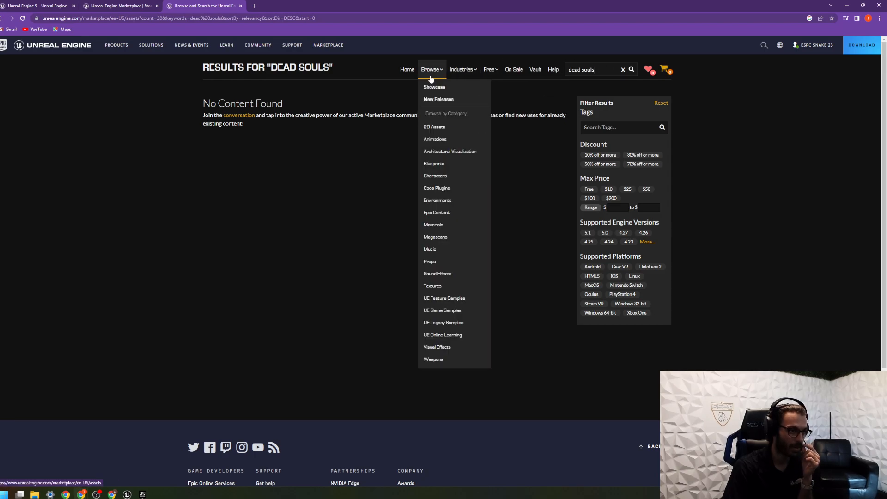
mouse_move(479, 77)
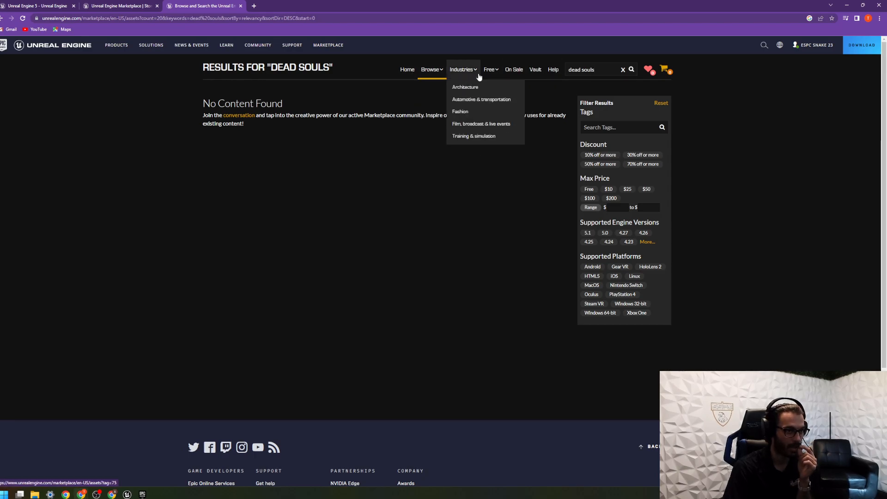
Browse the marketplace's on-sale products, looking through the first two pages of results.
click(515, 71)
scroll(58, 258, down, 1)
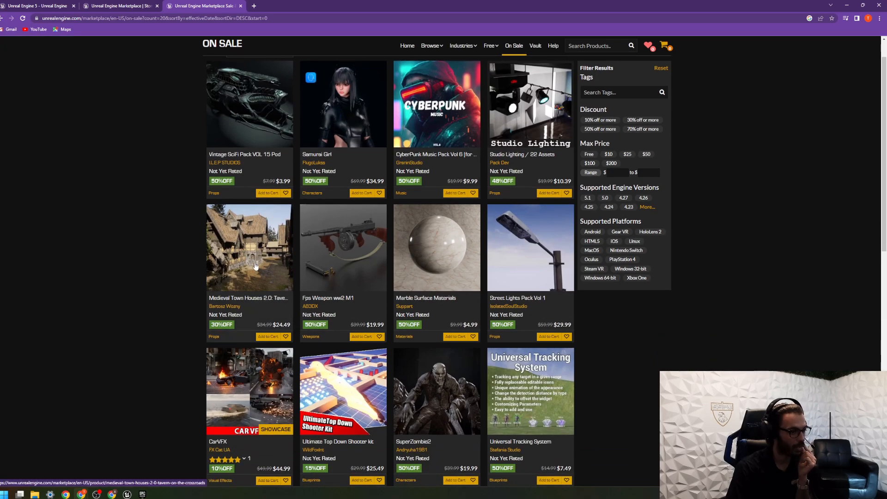
scroll(126, 240, down, 5)
scroll(28, 240, down, 5)
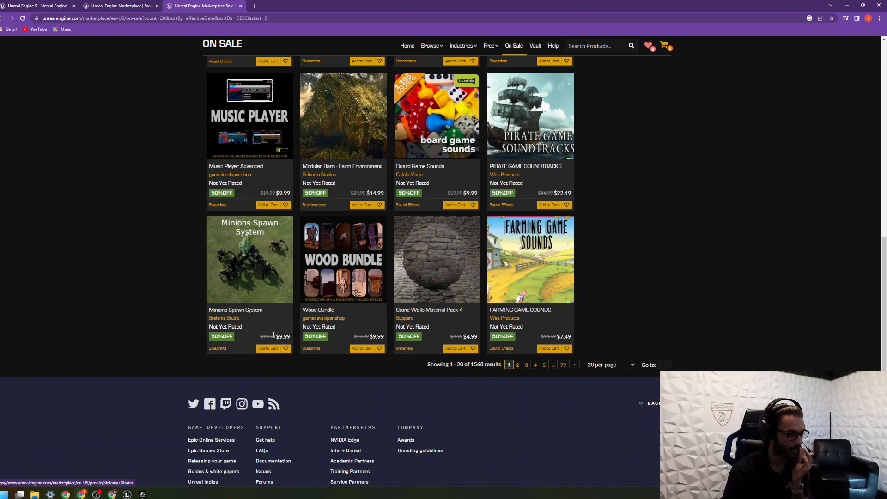
click(518, 365)
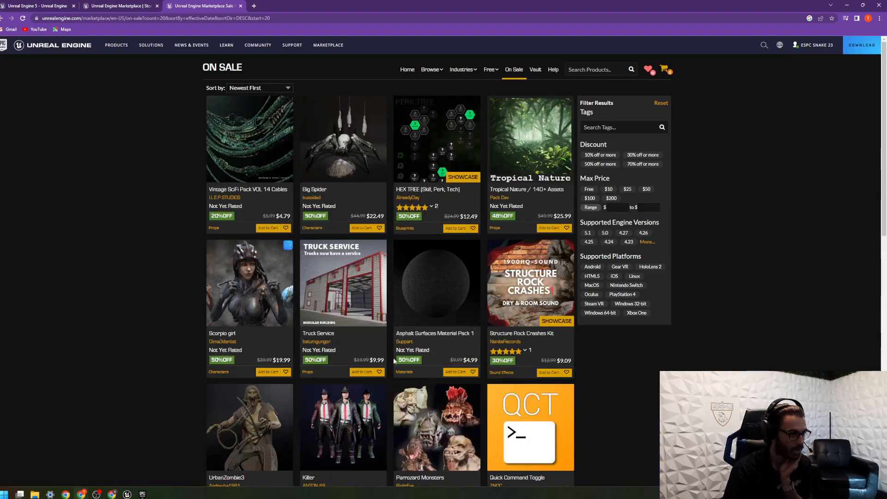
scroll(108, 316, down, 5)
scroll(87, 316, up, 5)
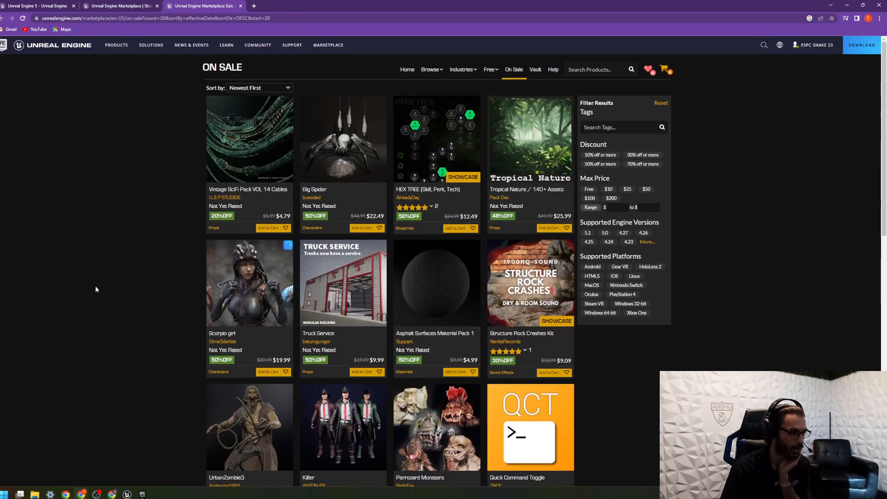
View the free marketplace products in the Free For The Month, Marketplace Collection and Permanently Free Collection categories.
mouse_move(490, 69)
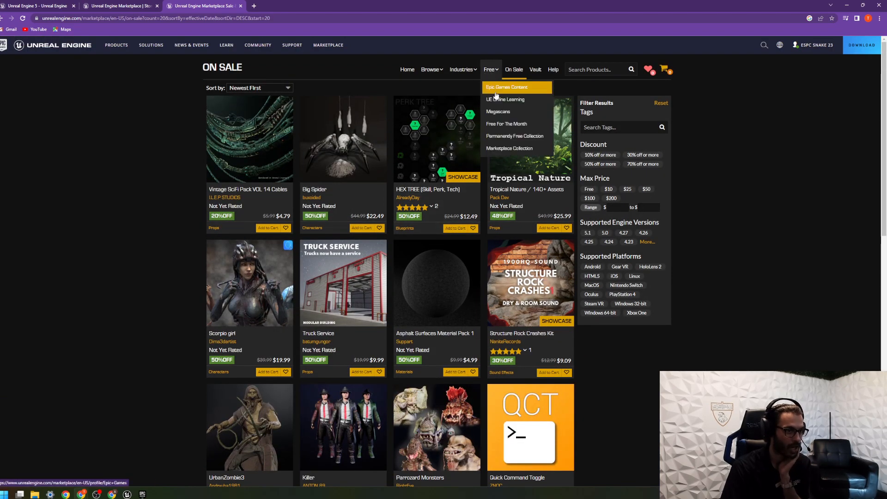
click(508, 124)
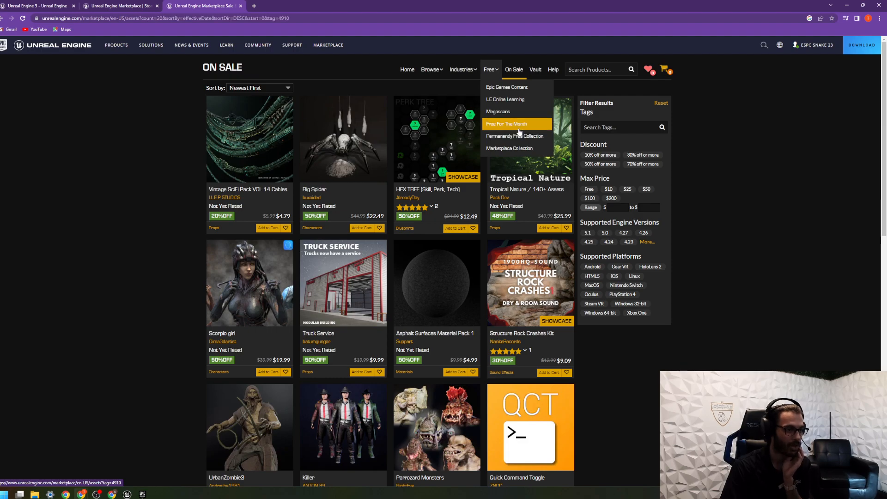
mouse_move(490, 69)
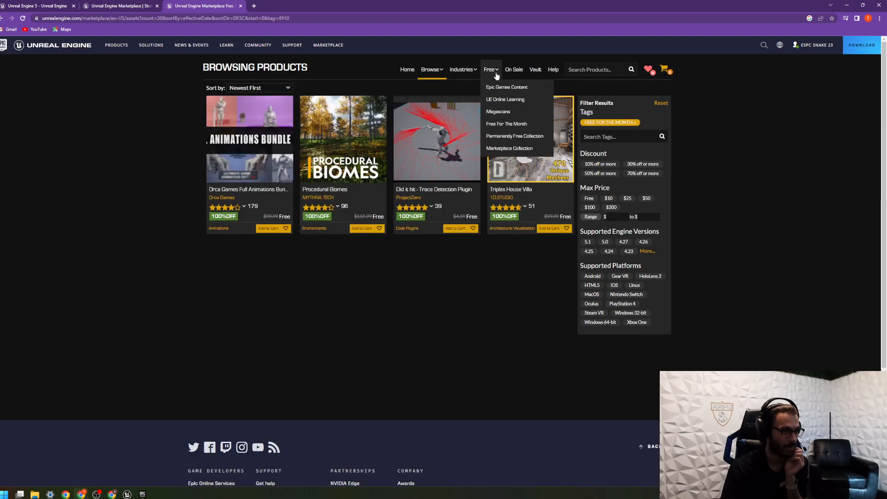
click(506, 150)
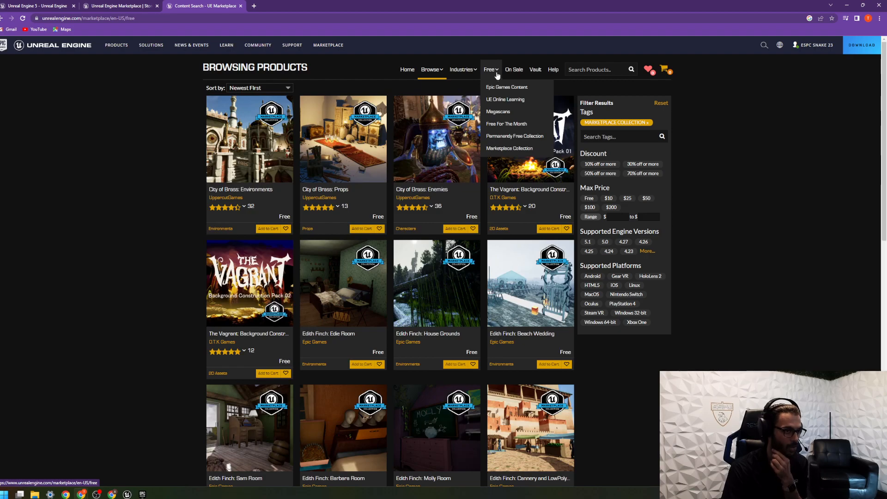
click(491, 70)
click(503, 136)
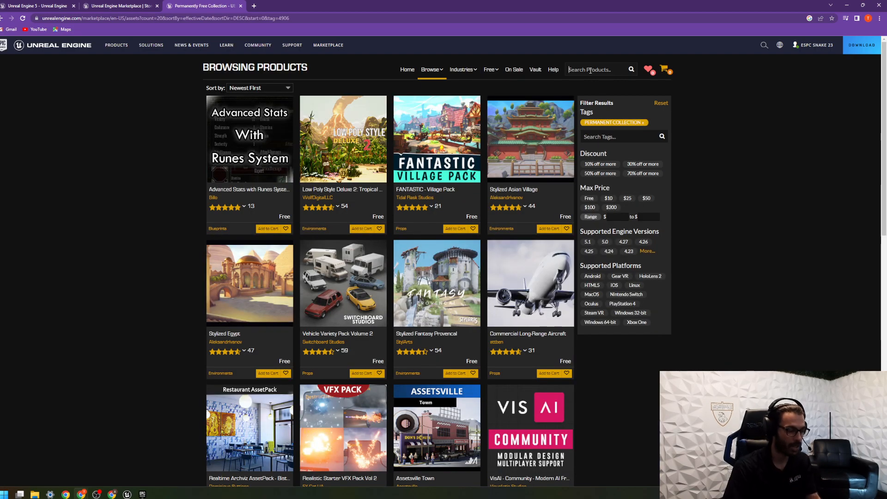
Search the marketplace products for "quests" and look through the results.
text(quests)
key(Return)
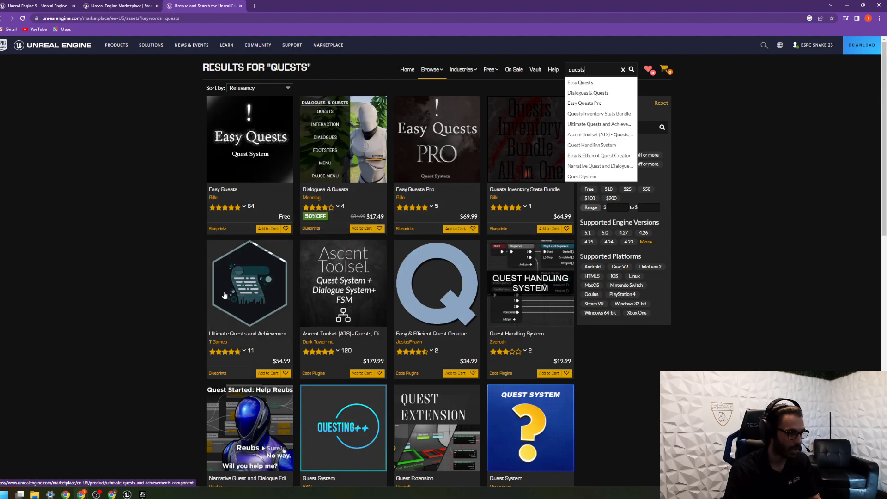
scroll(228, 298, down, 2)
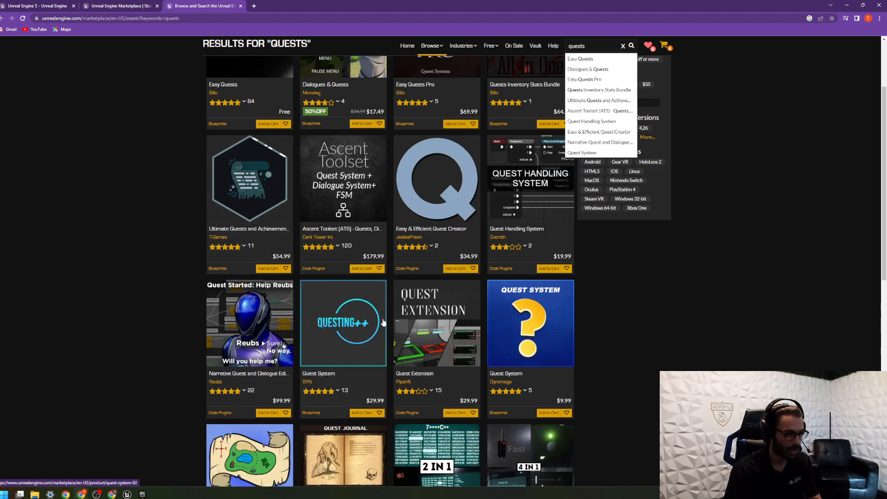
scroll(517, 226, down, 5)
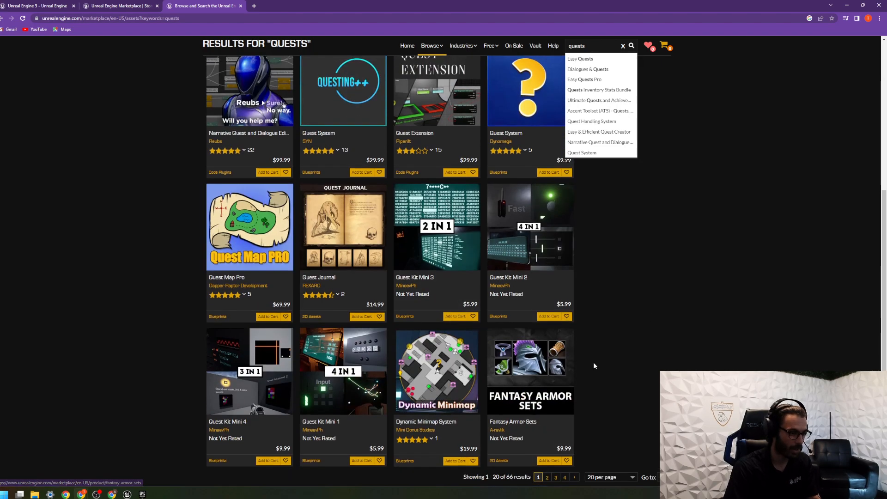
scroll(501, 237, up, 7)
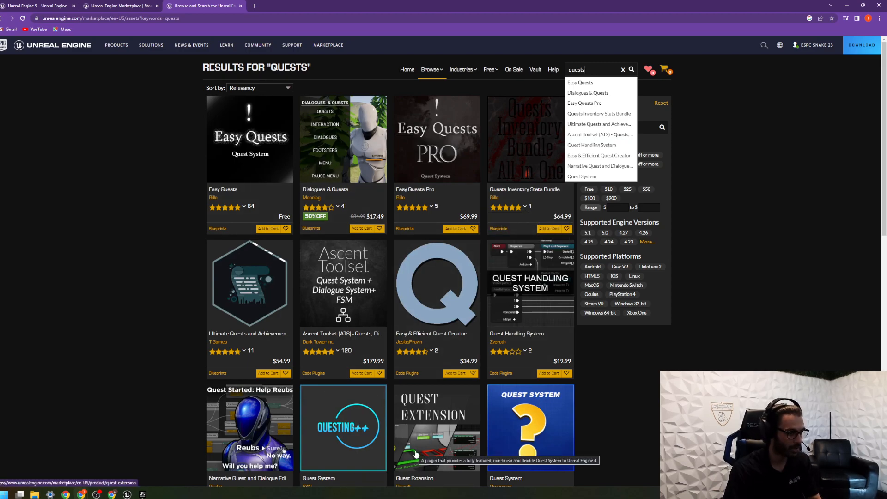
scroll(417, 452, down, 5)
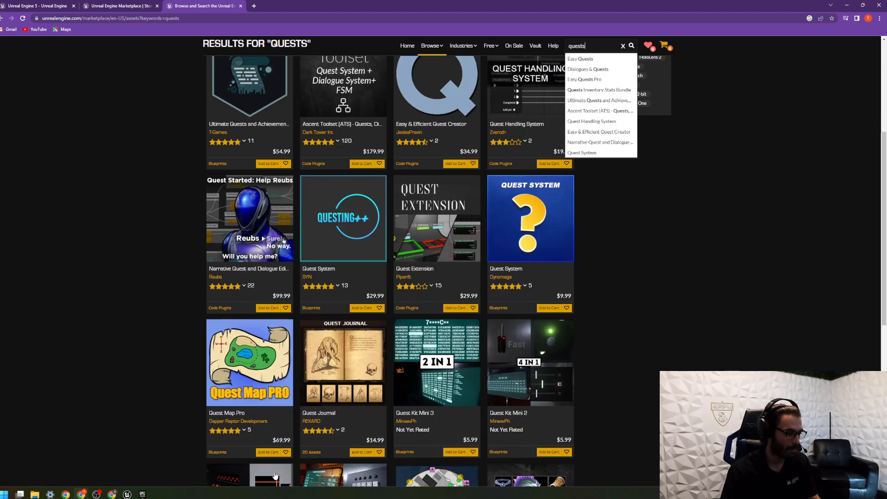
Switch to the Tutorial project in Unreal Editor, enlarge the viewport between the side panels and frame the whole landscape.
click(141, 495)
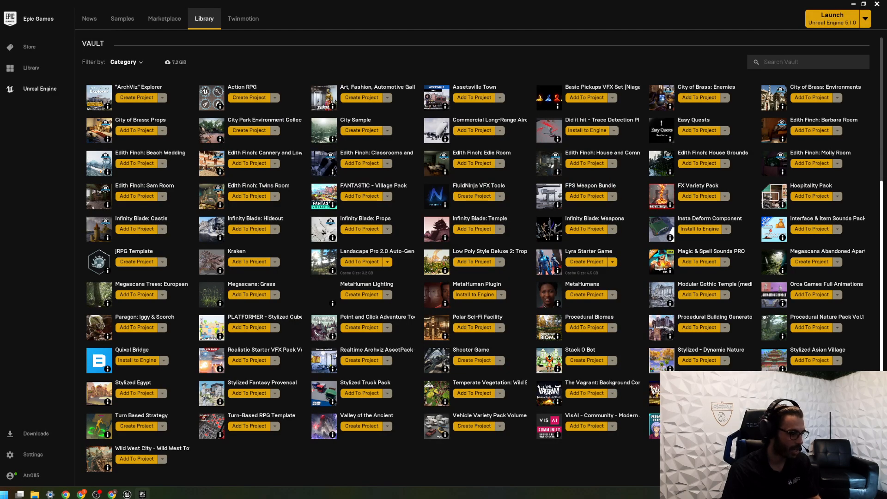
click(132, 495)
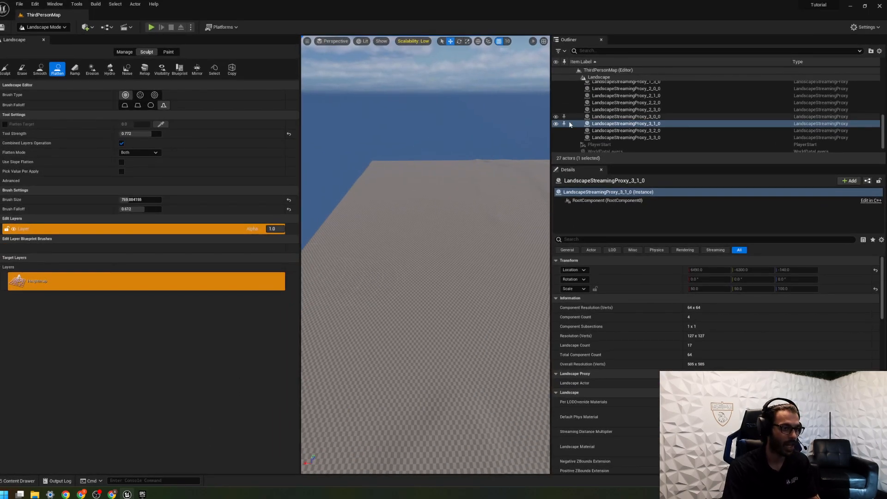
drag(550, 136, 781, 124)
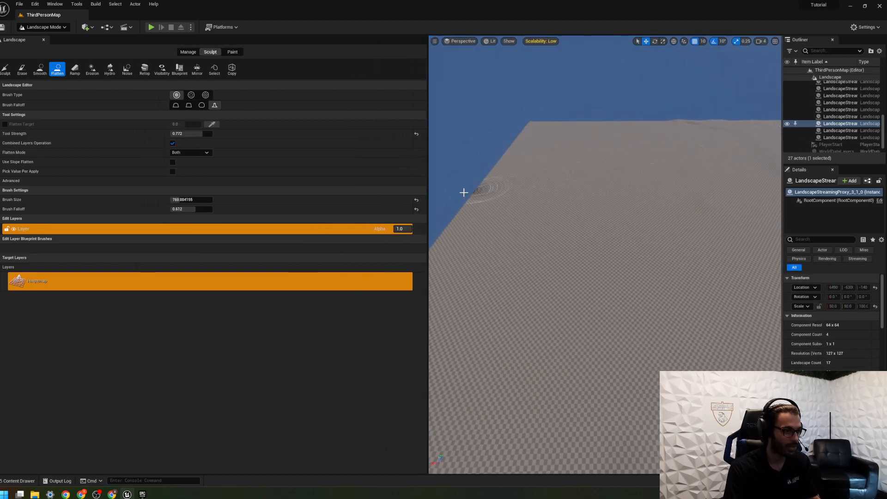
drag(427, 191, 103, 238)
right_drag(323, 254, 651, 213)
right_drag(443, 212, 217, 338)
right_drag(351, 259, 348, 245)
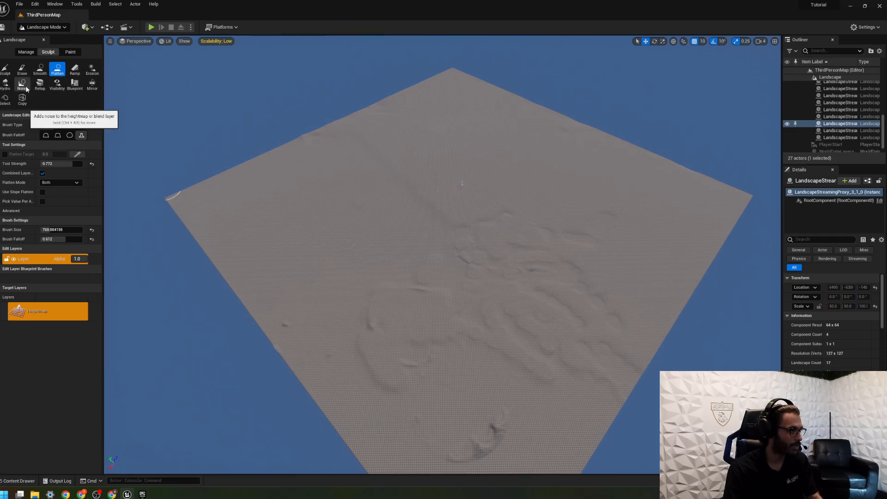
Sculpt the landscape with the Erosion tool at 0.844 strength and try the Noise tool on its far area.
click(92, 70)
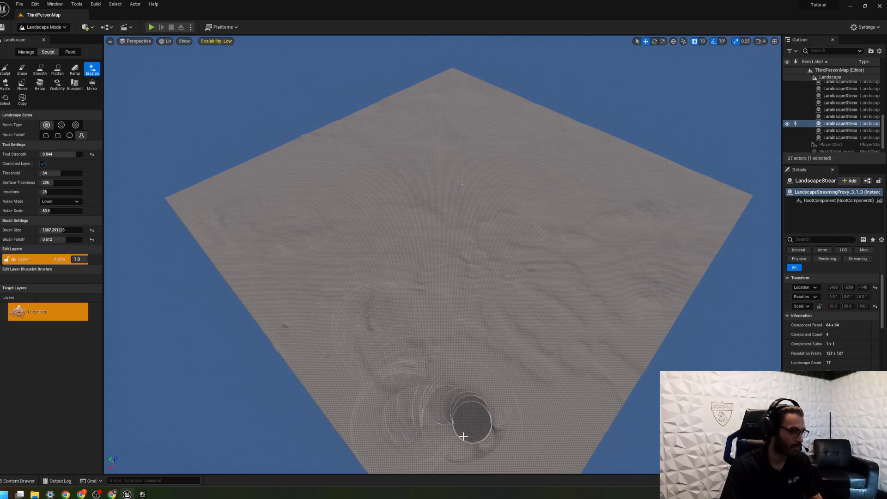
click(22, 84)
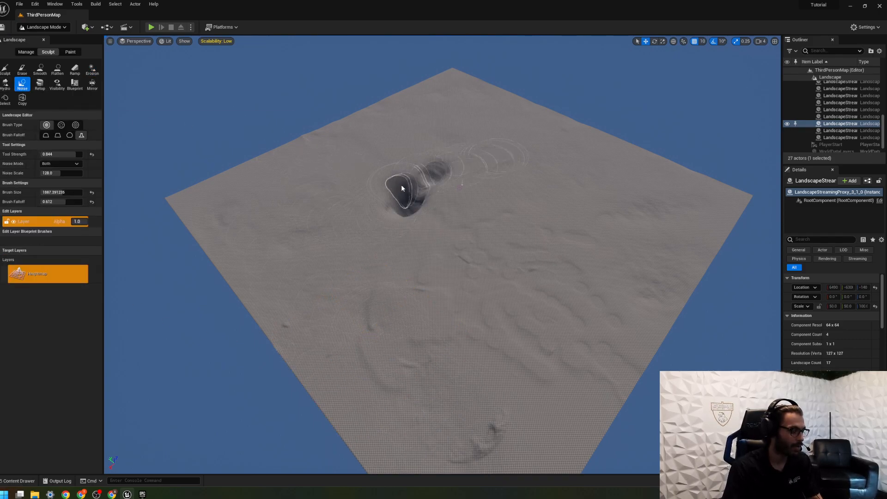
mouse_move(458, 177)
mouse_down()
mouse_move(451, 162)
mouse_move(485, 168)
mouse_up()
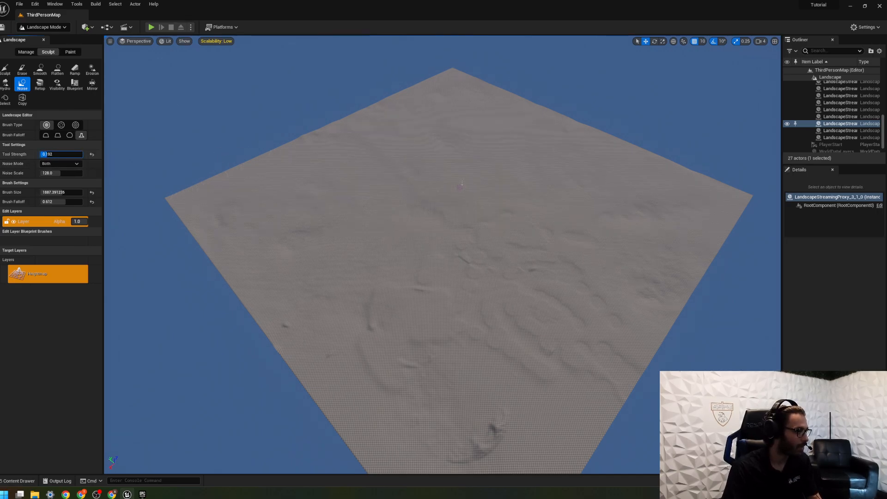
Sculpt noise hills across the landscape and along its far edges with 0.232 tool strength and linear brush falloff.
click(58, 135)
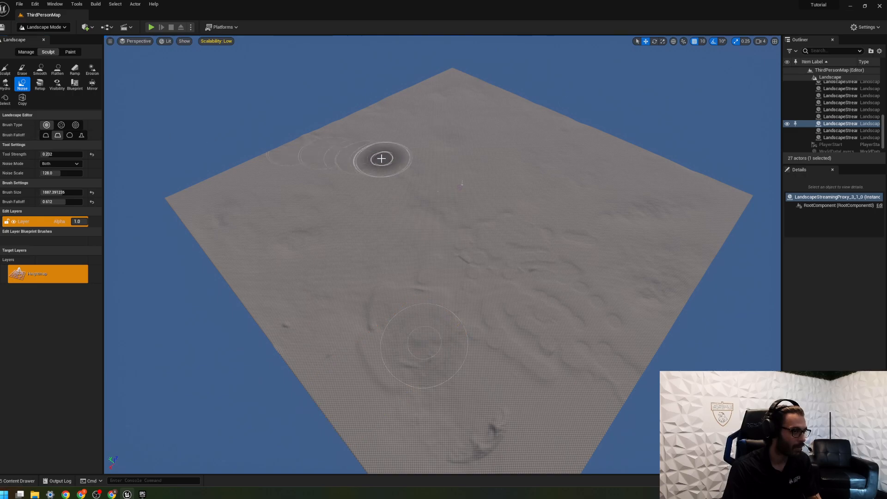
drag(377, 155, 460, 141)
mouse_move(537, 134)
mouse_down()
mouse_move(425, 188)
mouse_move(297, 232)
mouse_move(397, 310)
mouse_move(485, 238)
mouse_move(604, 174)
mouse_move(614, 297)
mouse_move(471, 389)
mouse_move(355, 365)
mouse_move(212, 198)
mouse_move(351, 151)
mouse_up()
drag(410, 146, 432, 95)
right_drag(486, 151, 481, 202)
mouse_move(481, 202)
mouse_down()
mouse_move(483, 345)
mouse_move(408, 401)
mouse_move(425, 414)
mouse_move(311, 224)
mouse_move(229, 246)
mouse_move(279, 134)
mouse_move(214, 107)
mouse_move(302, 75)
mouse_up()
right_drag(303, 75, 352, 94)
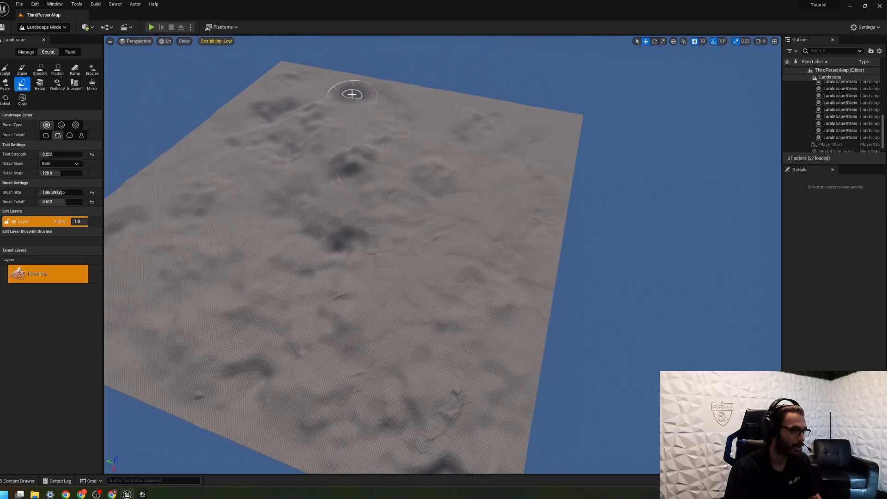
mouse_move(512, 123)
mouse_down()
mouse_move(564, 135)
mouse_move(406, 160)
mouse_move(194, 154)
mouse_move(260, 87)
mouse_up()
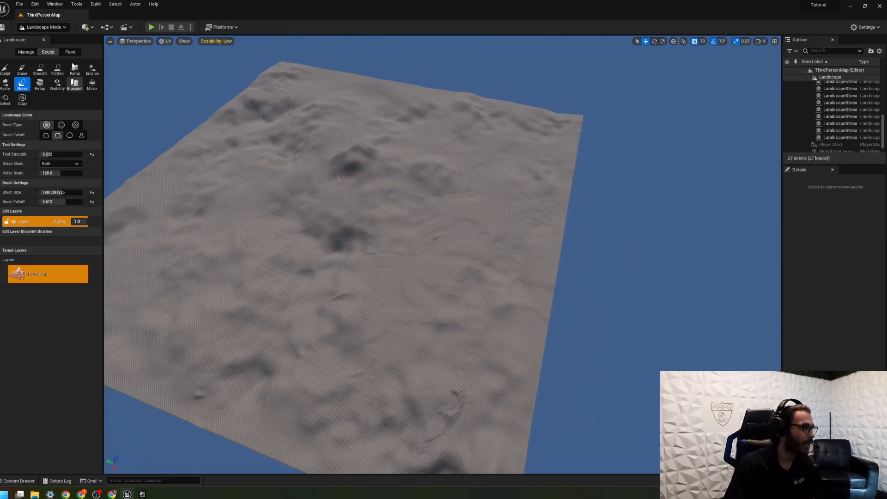
Show the landscape Paint tools and inspect the sculpted terrain up close.
click(70, 52)
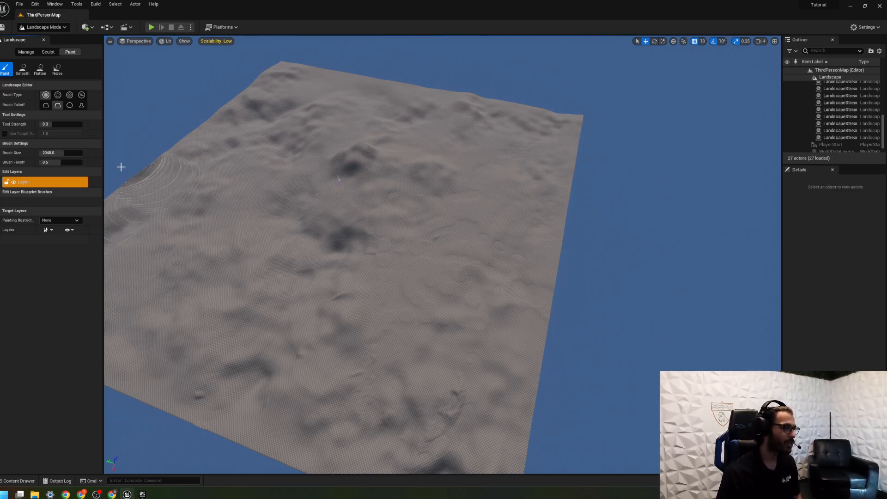
mouse_move(442, 254)
right_down()
mouse_move(370, 254)
mouse_move(332, 273)
mouse_move(330, 296)
mouse_move(388, 258)
mouse_move(366, 317)
right_up()
key(w)
key(w)
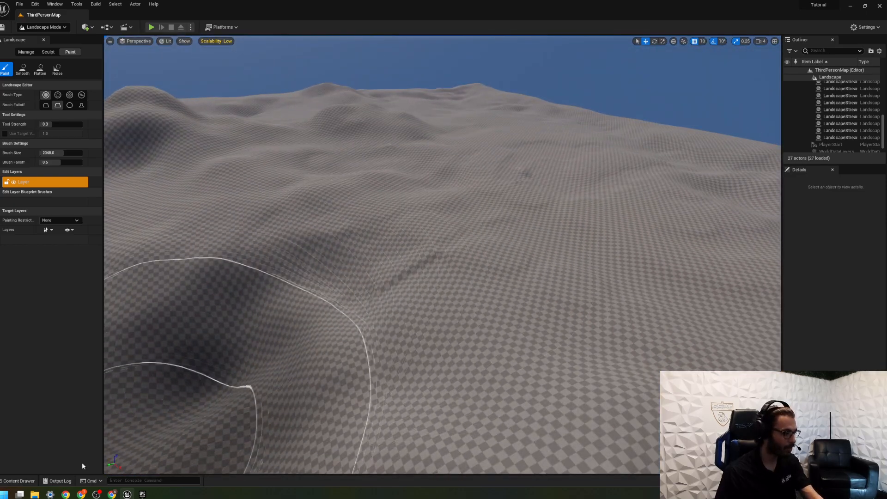
Switch the level editor from Landscape Mode to Selection Mode.
click(18, 480)
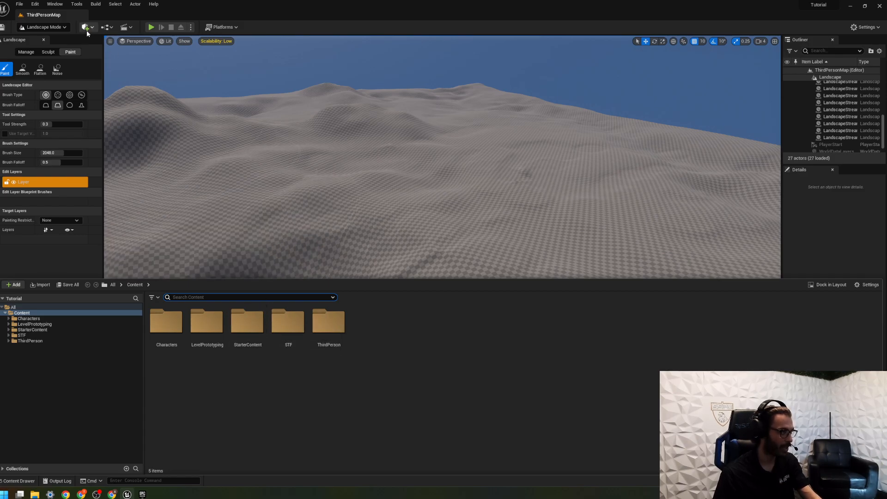
click(62, 28)
click(69, 35)
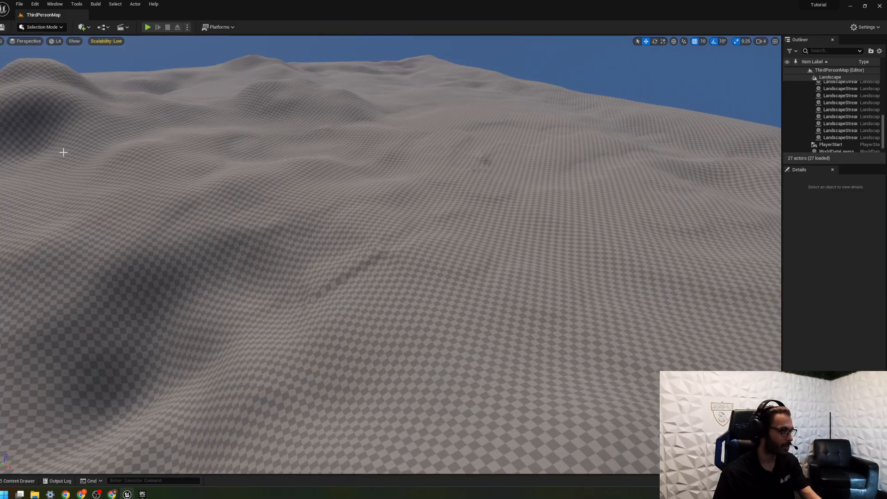
Open the content folder STF/Pack03-LandscapePro/Environment/Landscape/Landscape that holds the landscape materials.
click(19, 481)
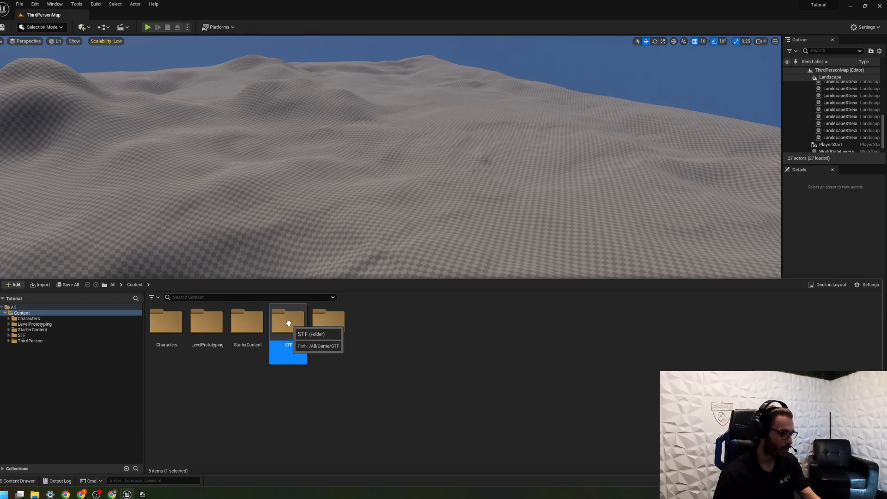
double_click(289, 323)
double_click(167, 326)
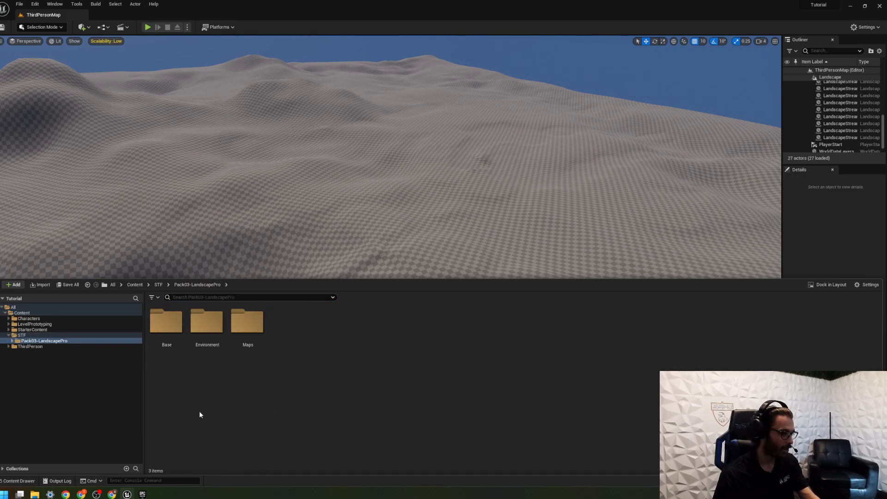
double_click(217, 334)
double_click(206, 323)
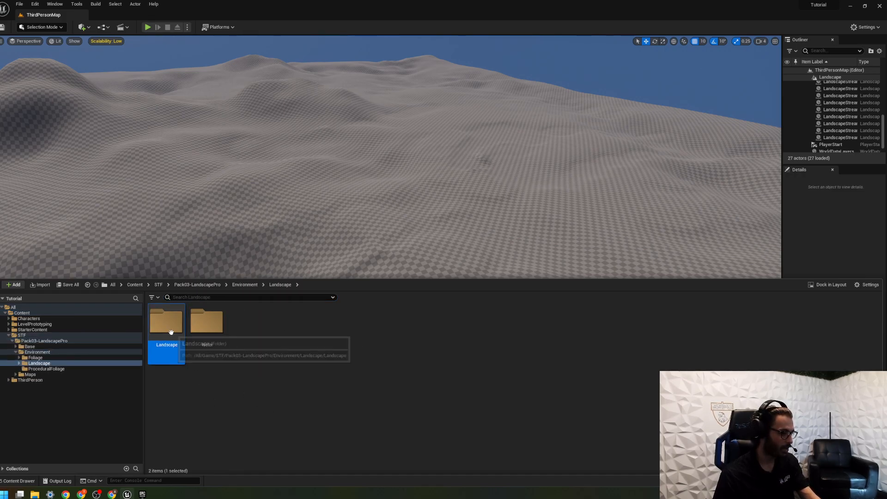
double_click(174, 323)
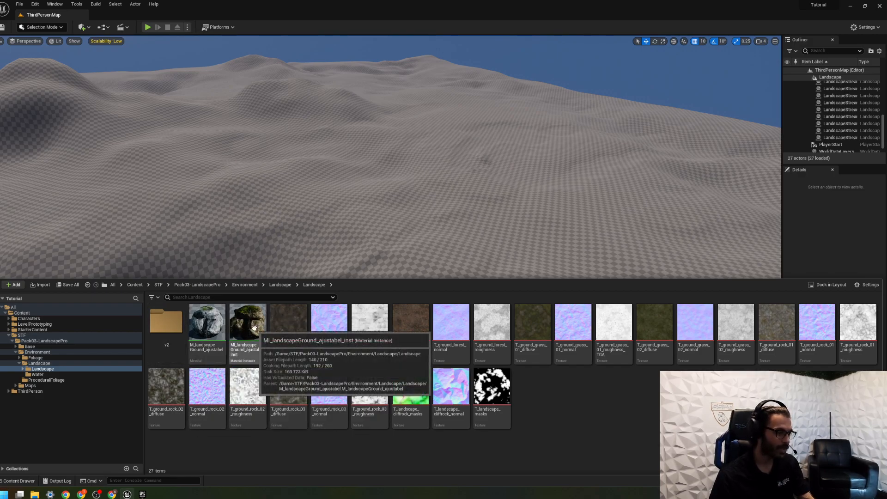
Select the Landscape actor, collapse its streaming proxies in the Outliner and widen the Outliner and Details area.
scroll(827, 134, up, 2)
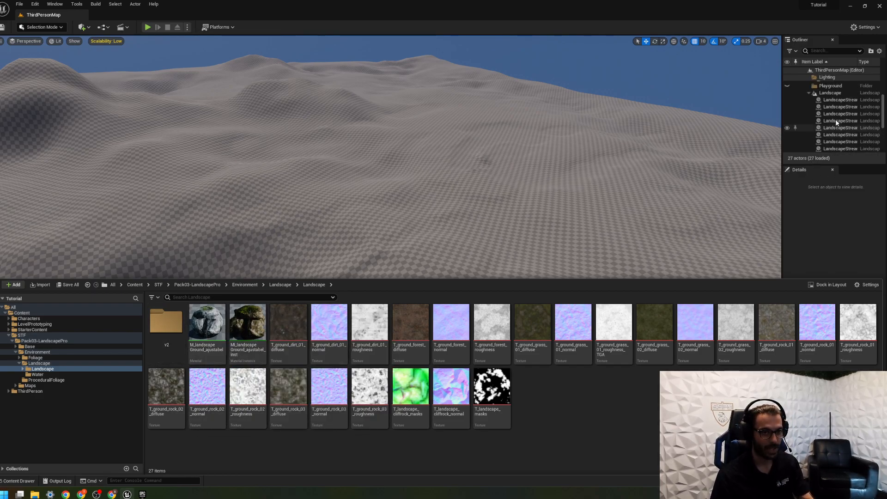
click(839, 94)
click(809, 93)
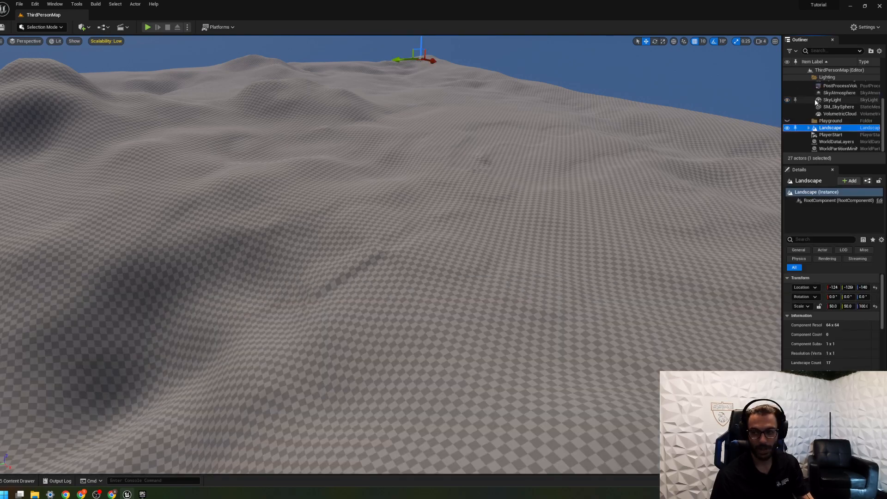
drag(780, 107, 405, 111)
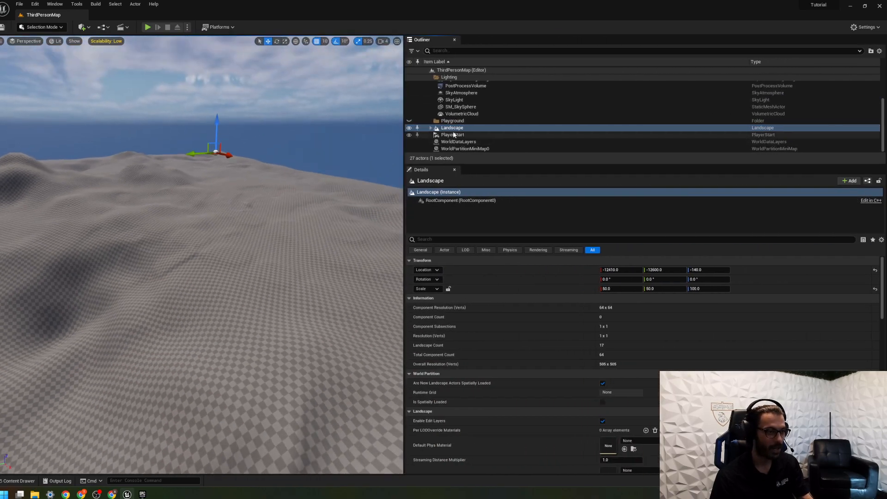
Look up where the Outliner panel is enabled among the editor windows.
click(430, 127)
click(430, 128)
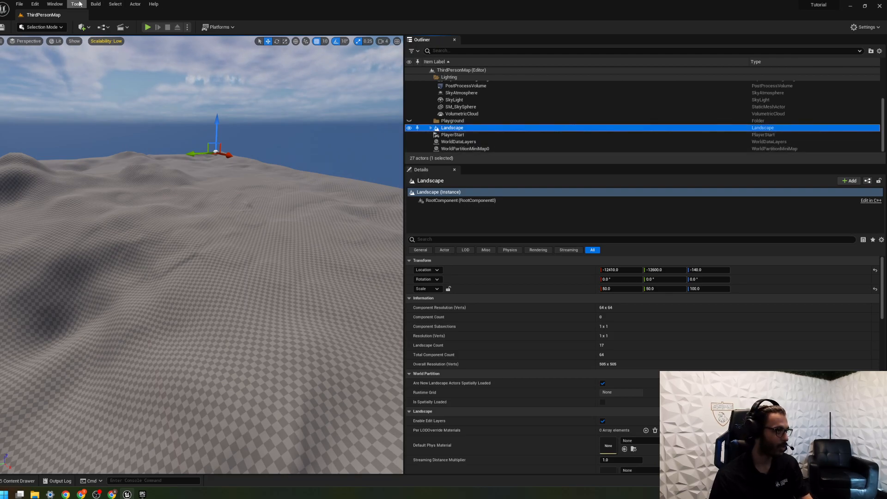
click(55, 4)
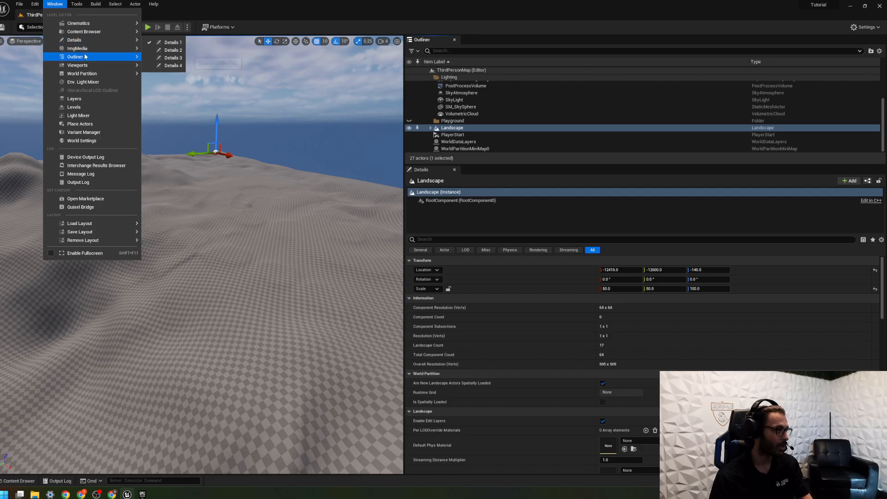
mouse_move(85, 57)
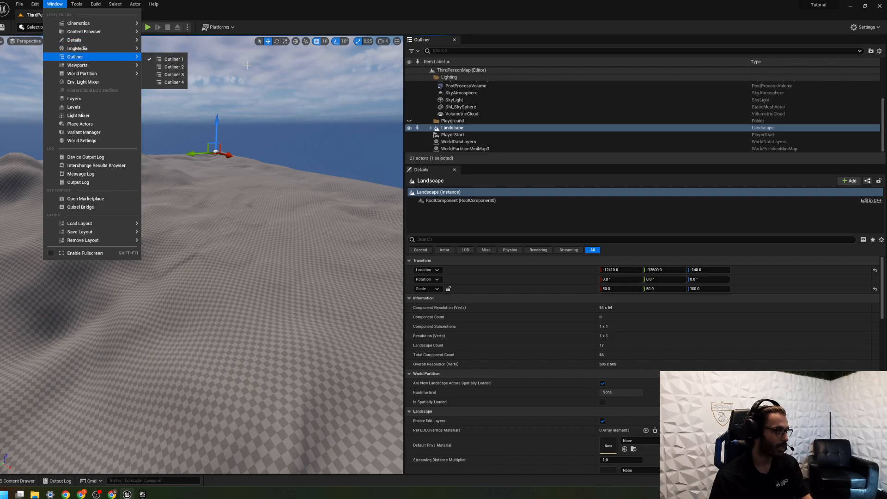
click(166, 59)
click(59, 4)
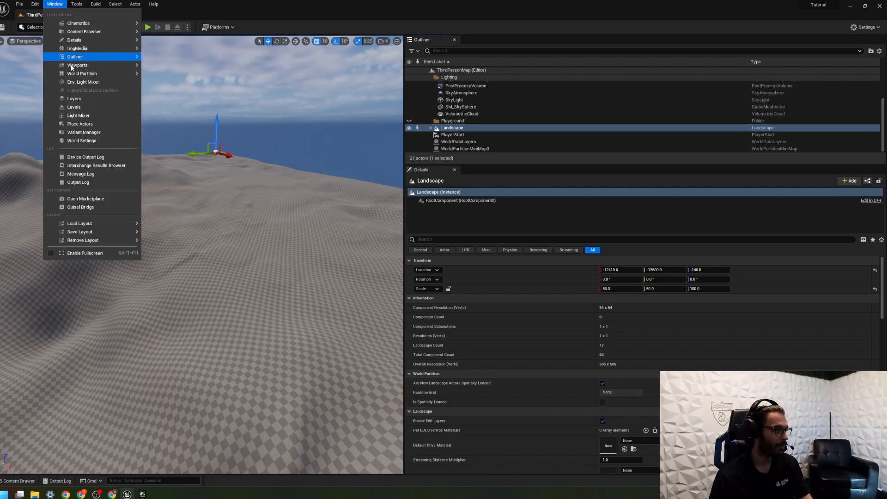
mouse_move(78, 55)
click(167, 59)
Assign the MI_landscapeGround_ajustabel_inst material instance as the Landscape Material of the Landscape actor.
click(458, 107)
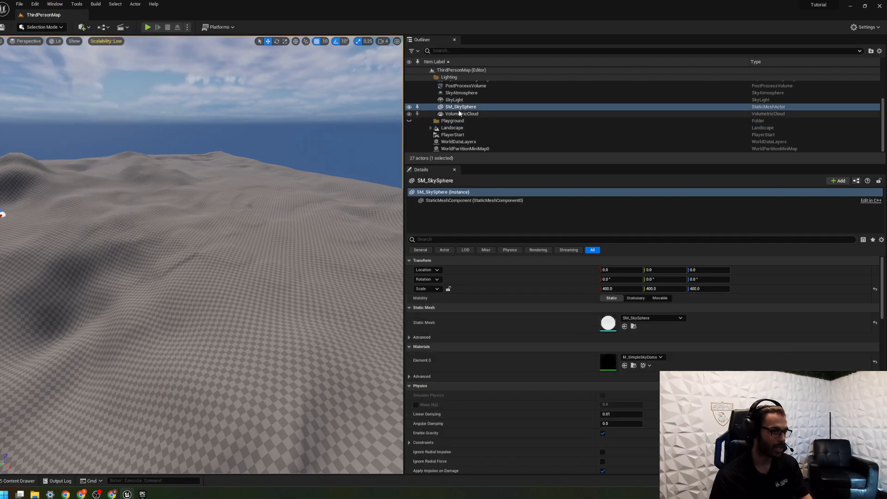
click(454, 128)
scroll(569, 378, down, 3)
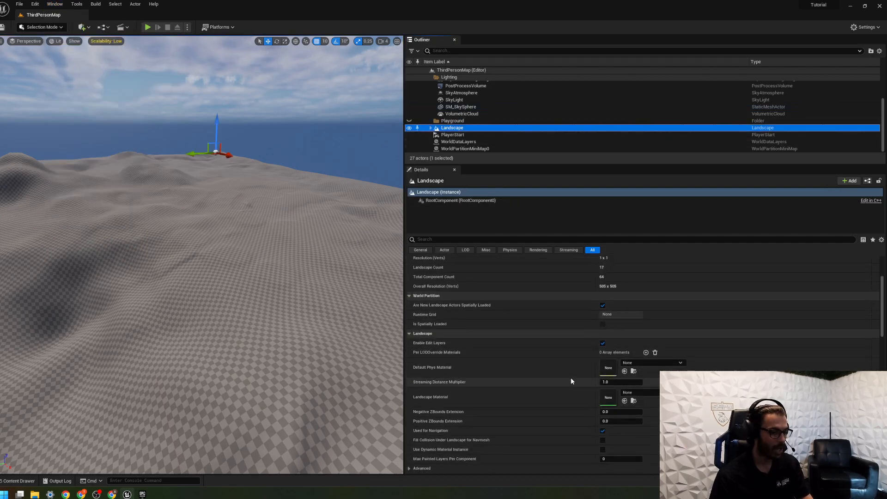
click(35, 480)
scroll(543, 270, down, 5)
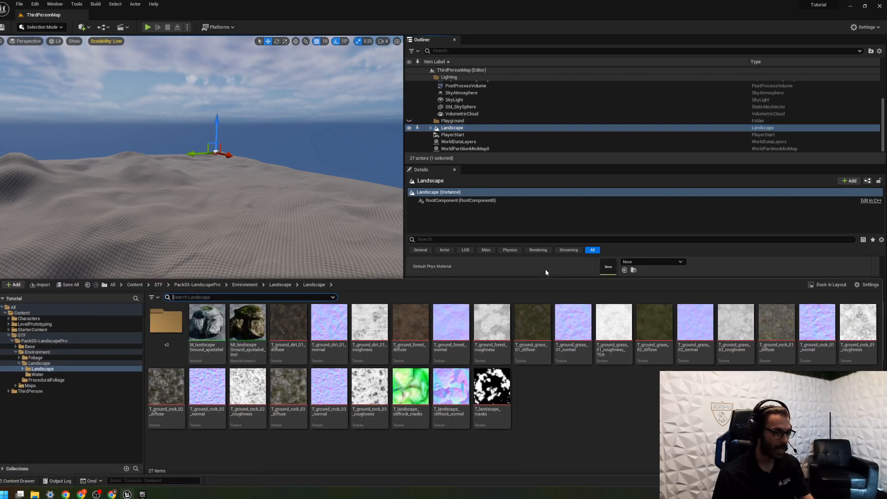
drag(545, 277, 545, 350)
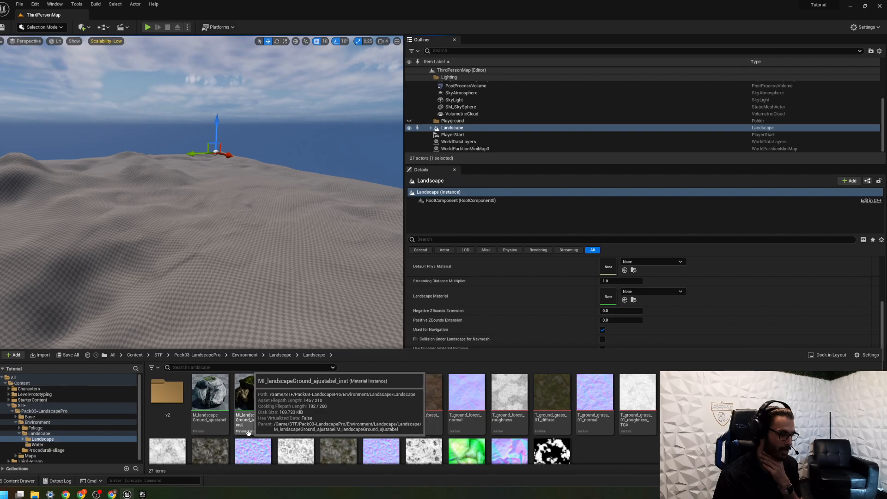
click(252, 395)
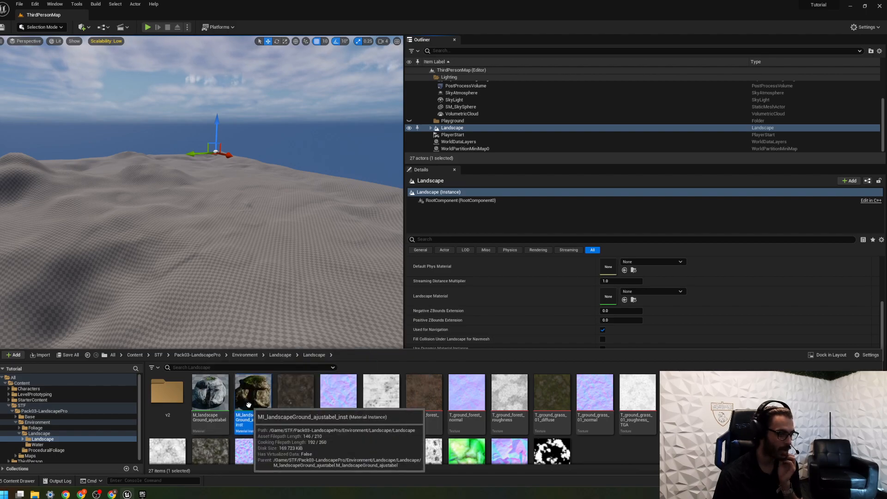
drag(563, 352, 611, 298)
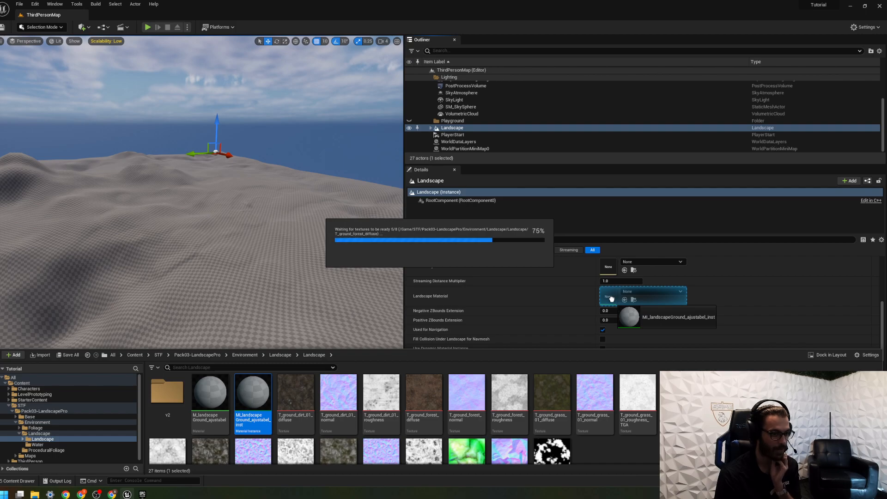
drag(611, 299, 610, 296)
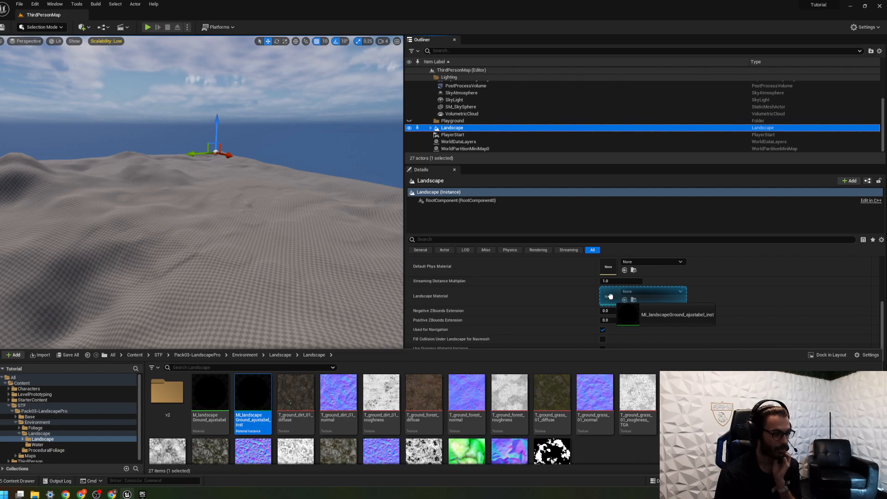
drag(610, 296, 610, 297)
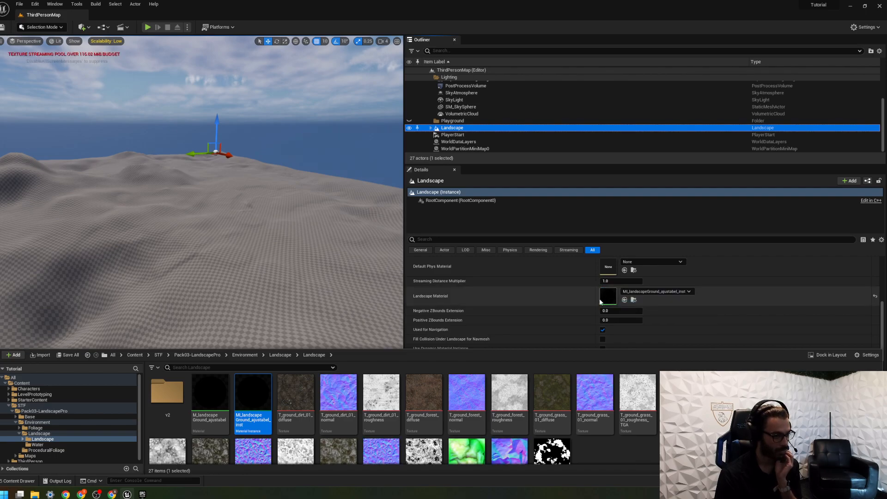
click(354, 345)
Switch the level editor to Landscape Mode and widen its Paint settings to show the target layers in full.
right_drag(201, 254, 190, 314)
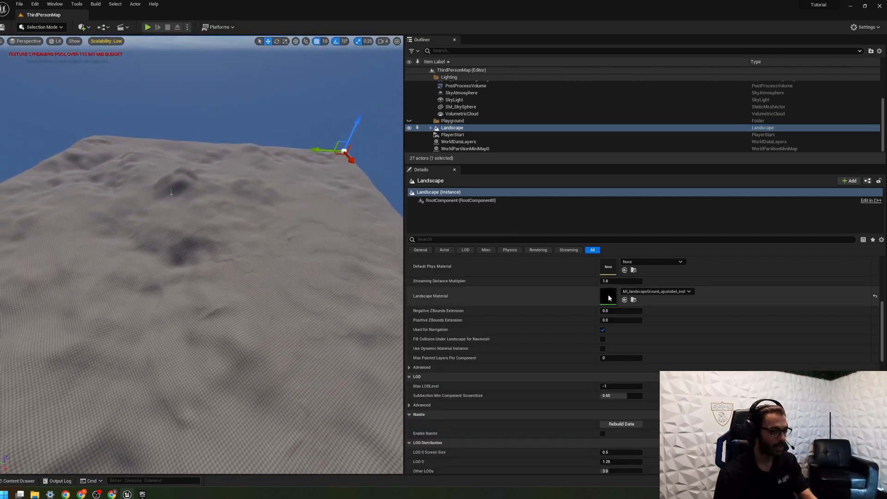
click(50, 28)
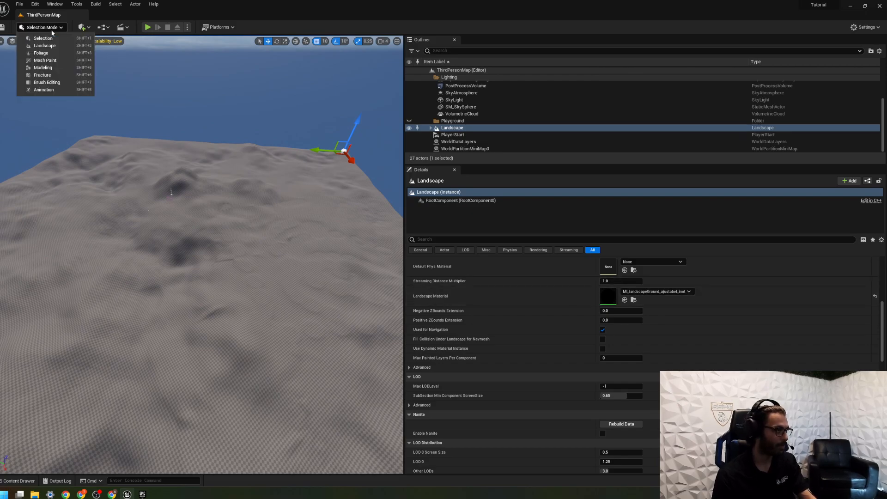
click(44, 45)
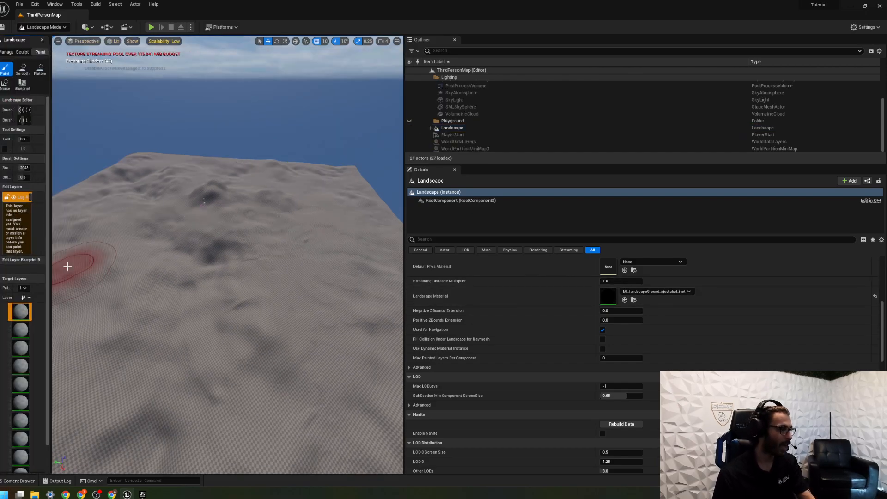
drag(51, 253, 184, 258)
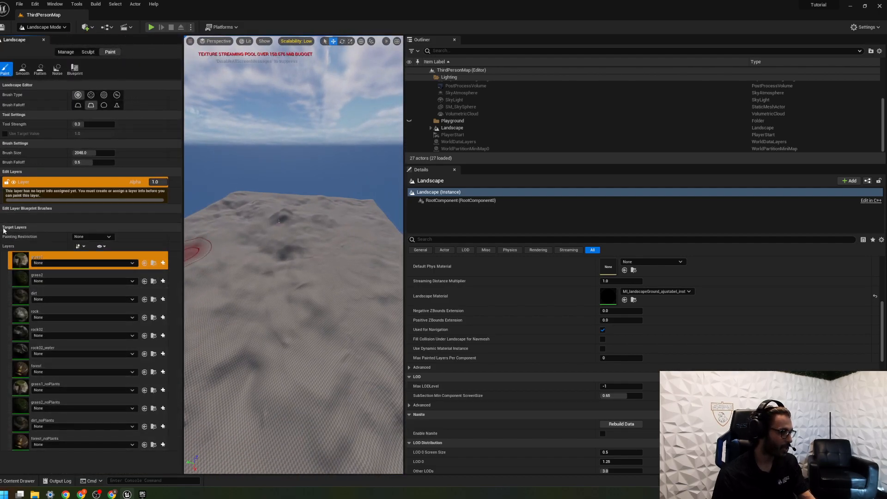
click(2, 245)
click(2, 247)
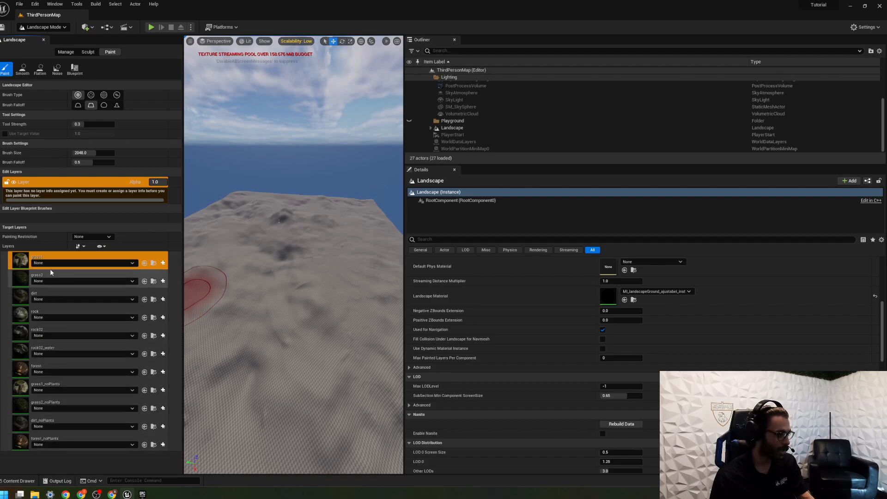
Assign grass1_LayerInfo, grass2_LayerInfo and dirt_LayerInfo to the matching grass1, grass2 and dirt target layers.
mouse_move(266, 347)
right_down()
mouse_move(193, 367)
mouse_move(282, 360)
mouse_move(337, 335)
mouse_move(333, 351)
mouse_move(237, 326)
right_up()
click(113, 263)
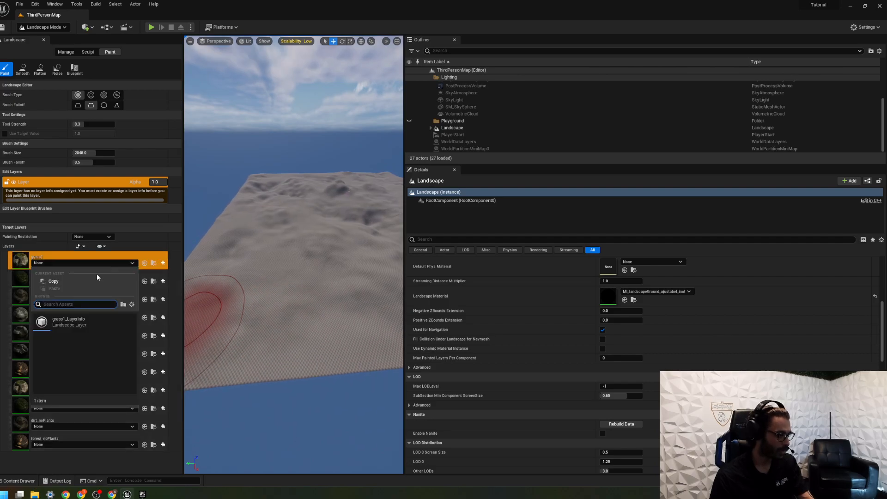
click(72, 321)
click(79, 268)
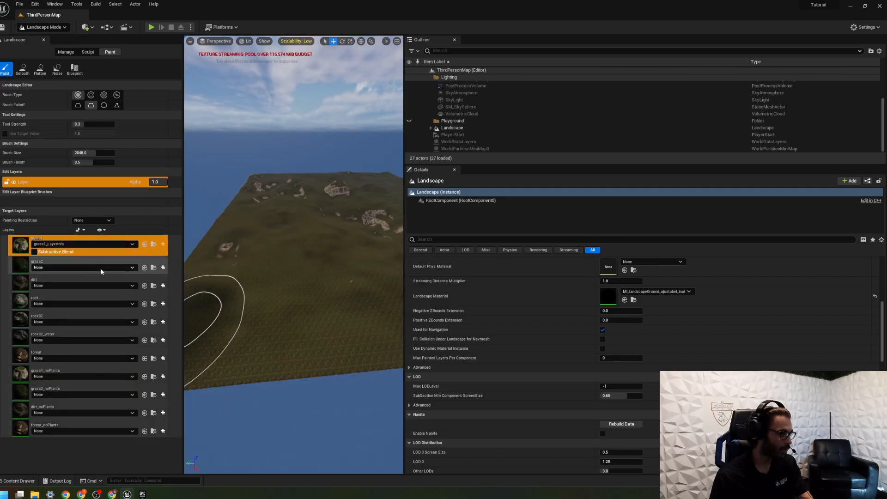
click(70, 323)
click(74, 286)
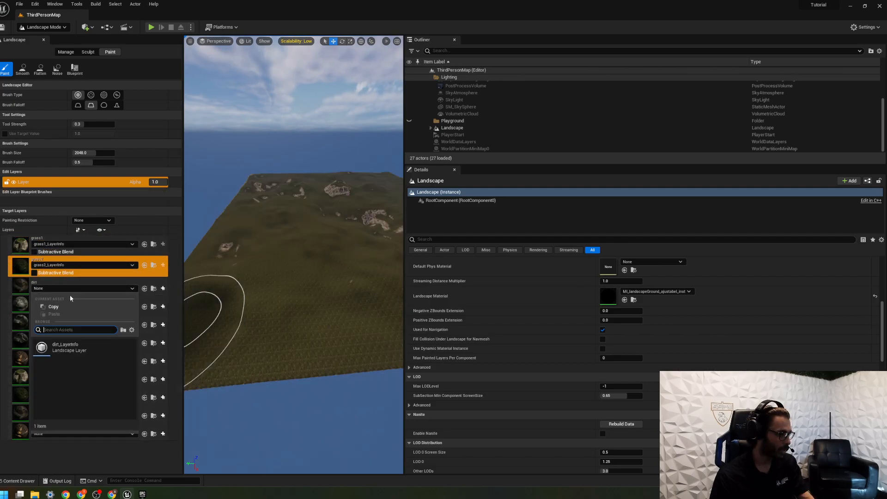
click(67, 342)
Assign the matching layer info assets to the rock, rock02, rock02_water and forest target layers.
click(70, 309)
click(69, 365)
click(63, 330)
click(68, 388)
click(56, 349)
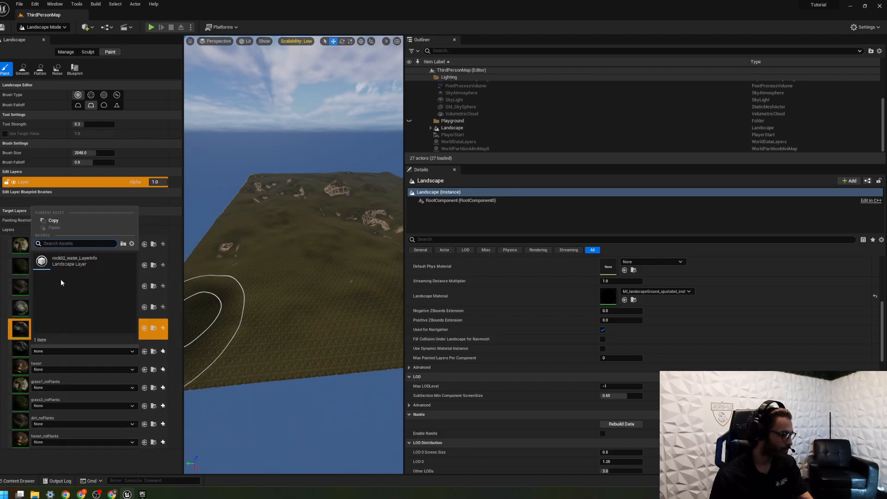
click(69, 261)
click(58, 372)
click(65, 283)
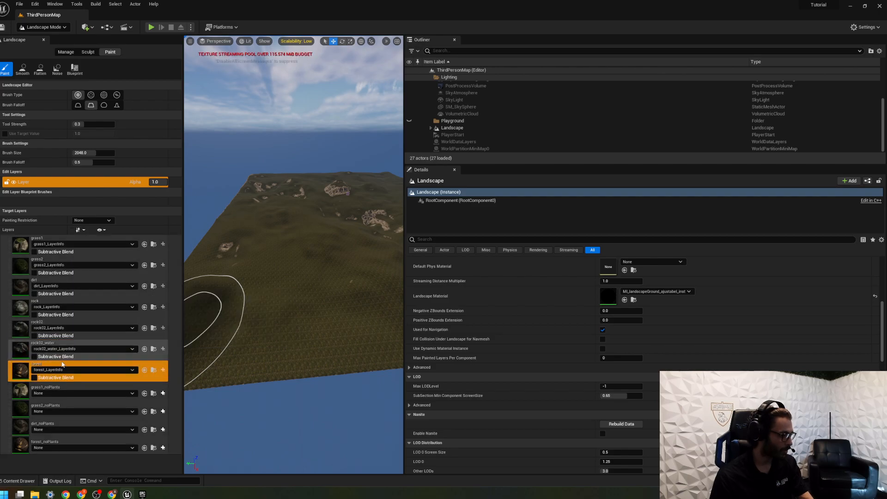
Assign the matching layer info assets to the grass1_noPlants, grass2_noPlants, dirt_noPlants and forest_noPlants target layers.
click(64, 392)
click(54, 409)
click(78, 319)
click(53, 412)
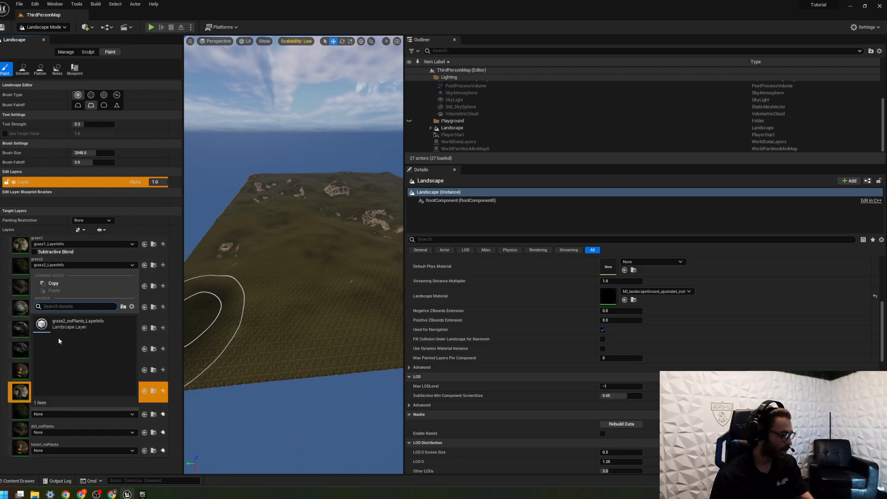
click(78, 321)
click(54, 435)
click(59, 347)
click(60, 454)
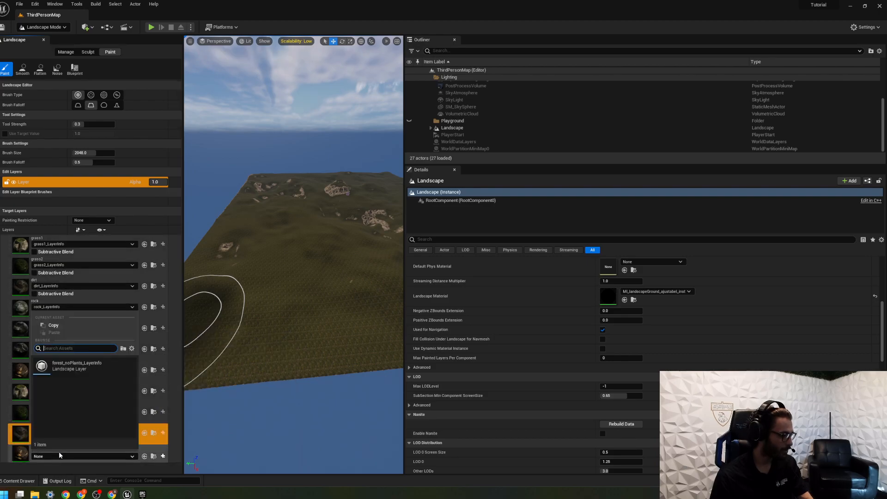
click(70, 365)
Choose the rock02 target layer for painting the rocky hill and reduce the brush size to about 469.5.
right_drag(277, 323, 249, 271)
key(w)
key(w)
key(w)
key(w)
right_drag(289, 333, 288, 333)
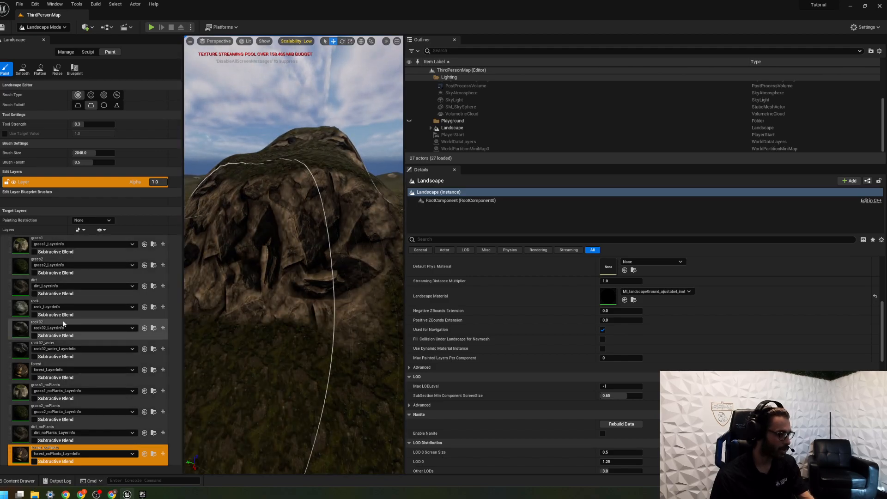
click(23, 326)
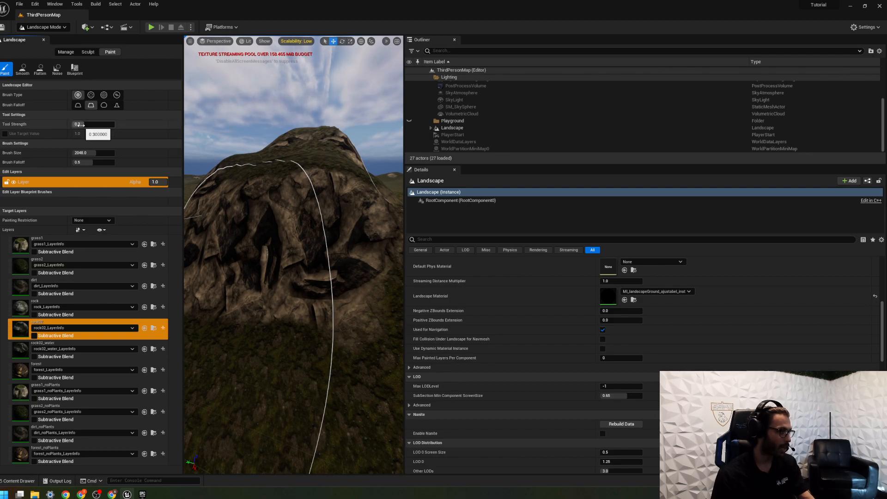
mouse_move(89, 151)
mouse_down()
mouse_move(64, 152)
mouse_move(172, 179)
mouse_up()
Paint the rock02 layer over the steep sides of the rocky hill.
mouse_move(294, 211)
mouse_down()
mouse_move(306, 226)
mouse_move(293, 230)
mouse_move(352, 227)
mouse_move(351, 254)
mouse_move(205, 238)
mouse_move(226, 237)
mouse_up()
mouse_move(226, 237)
right_down()
mouse_move(199, 249)
mouse_move(249, 237)
mouse_move(226, 237)
right_up()
key(s)
click(308, 256)
mouse_move(314, 249)
mouse_down()
mouse_move(327, 294)
mouse_move(287, 289)
mouse_move(257, 254)
mouse_up()
key(a)
right_drag(271, 261, 317, 214)
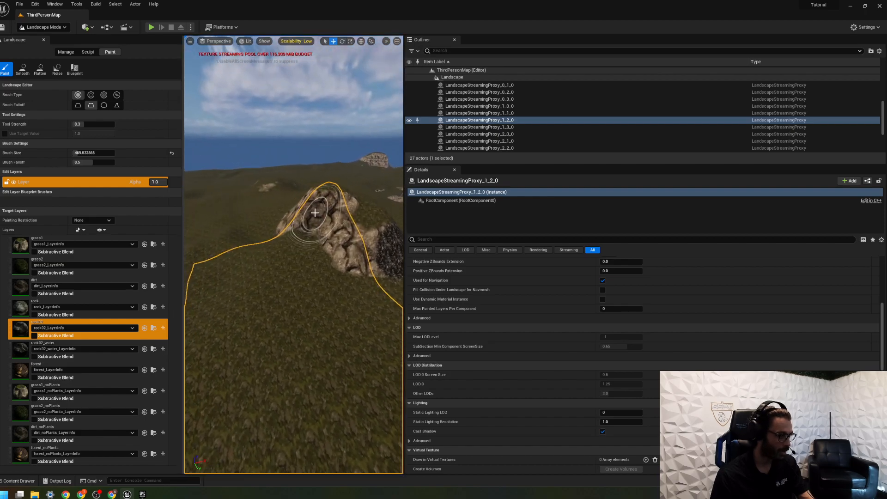
drag(325, 226, 342, 221)
right_drag(320, 206, 329, 218)
key(a)
drag(329, 218, 331, 244)
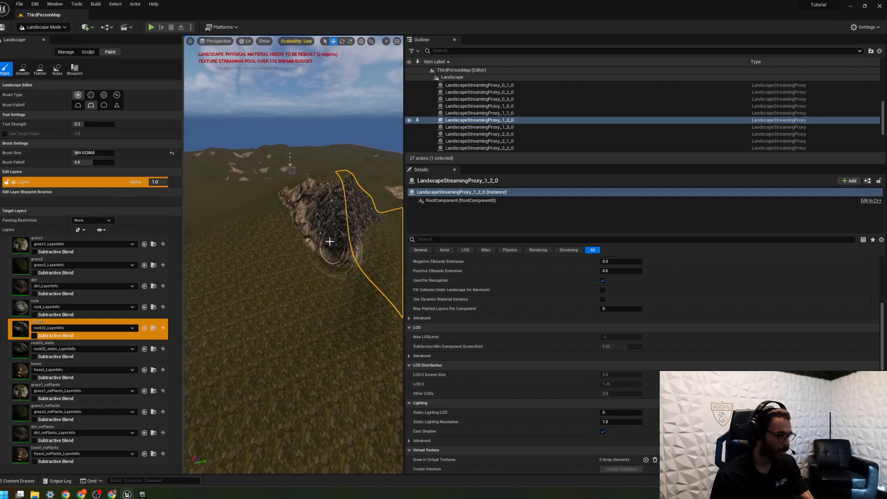
right_drag(354, 251, 331, 231)
key(a)
drag(330, 232, 312, 230)
Paint the grass2 layer over the ground around the rocky hill and along the neighbouring slope.
mouse_move(313, 230)
right_down()
mouse_move(360, 230)
mouse_move(319, 249)
mouse_move(275, 182)
right_up()
key(a)
key(s)
key(w)
click(19, 272)
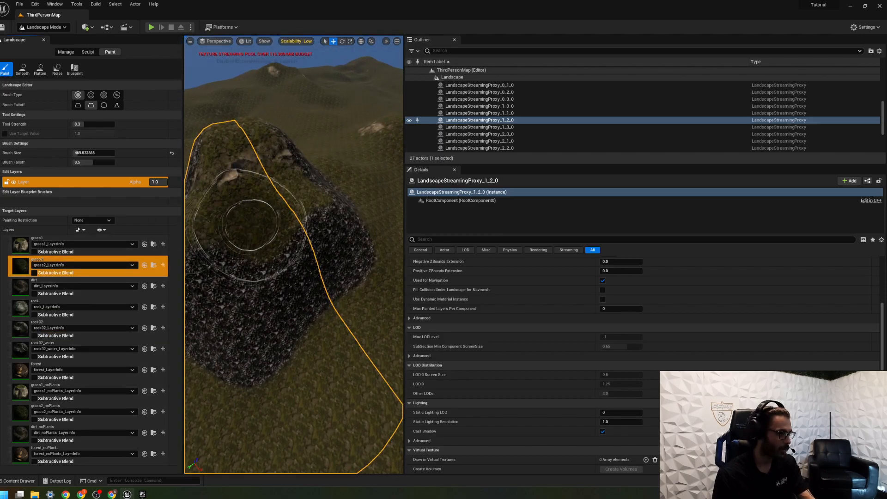
right_drag(249, 223, 258, 217)
key(s)
drag(258, 218, 314, 200)
mouse_move(309, 213)
right_down()
mouse_move(314, 226)
mouse_move(314, 214)
right_up()
mouse_move(314, 214)
mouse_down()
mouse_move(263, 216)
mouse_move(305, 236)
mouse_up()
mouse_move(330, 241)
right_down()
mouse_move(310, 282)
mouse_move(277, 217)
mouse_move(329, 241)
right_up()
key(w)
mouse_move(329, 241)
mouse_down()
mouse_move(297, 204)
mouse_move(317, 247)
mouse_move(277, 167)
mouse_move(313, 214)
mouse_move(283, 234)
mouse_move(345, 272)
mouse_up()
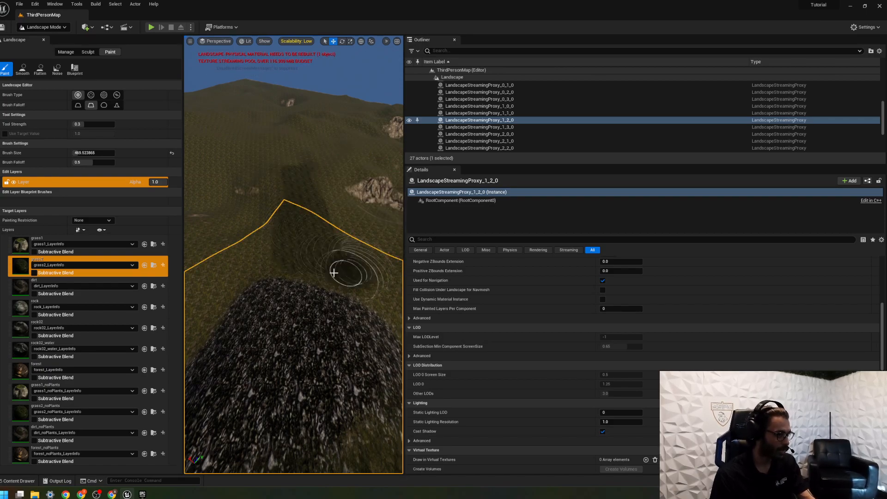
mouse_move(311, 245)
right_down()
mouse_move(351, 222)
mouse_move(369, 249)
mouse_move(392, 238)
mouse_move(307, 230)
right_up()
mouse_move(306, 229)
mouse_down()
mouse_move(268, 222)
mouse_move(275, 235)
mouse_move(214, 381)
mouse_move(297, 388)
mouse_move(347, 251)
mouse_move(275, 192)
mouse_move(241, 226)
mouse_move(291, 241)
mouse_up()
Stamp the dirt layer once onto the grassy ridge with the Alpha brush.
mouse_move(291, 242)
right_down()
mouse_move(282, 296)
mouse_move(328, 284)
mouse_move(310, 270)
mouse_move(240, 271)
mouse_move(289, 244)
right_up()
key(w)
key(w)
key(e)
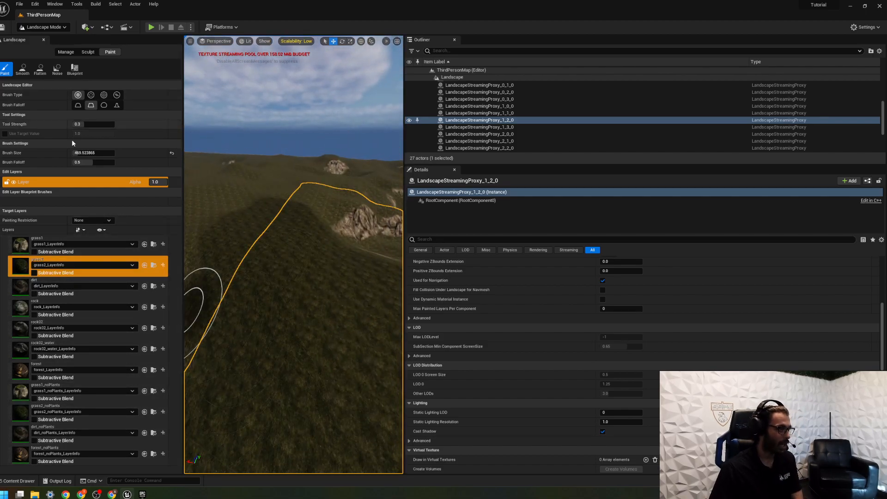
click(89, 95)
click(23, 320)
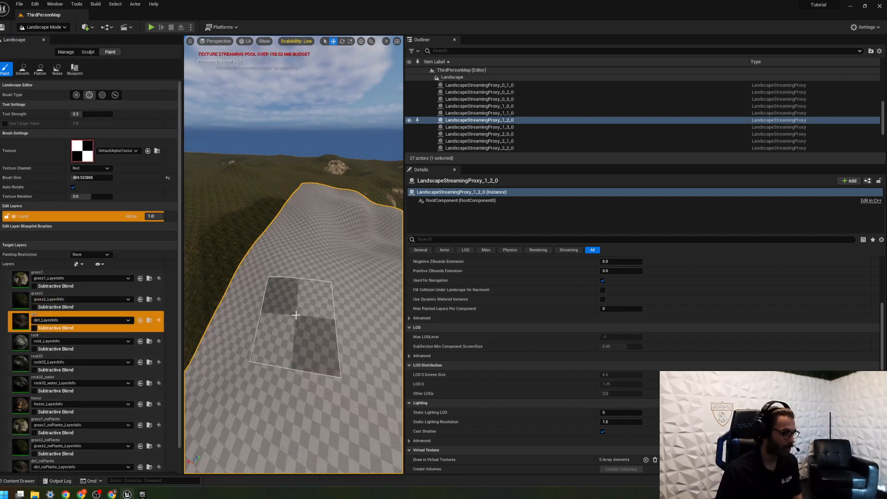
click(298, 316)
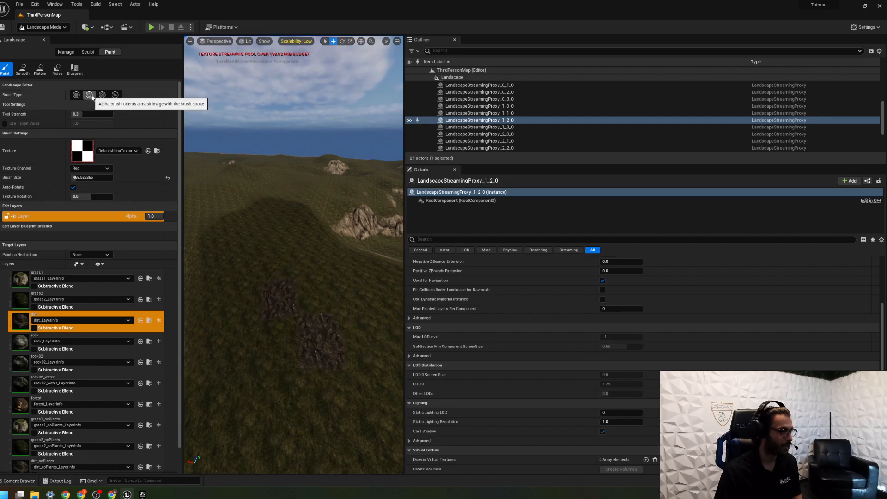
Paint the dirt layer along the grassy ridge with the Pattern brush and switch to the Component brush.
click(102, 95)
mouse_move(277, 243)
mouse_down()
mouse_move(293, 238)
mouse_move(329, 297)
mouse_move(368, 326)
mouse_move(280, 272)
mouse_move(196, 201)
mouse_move(298, 210)
mouse_move(253, 264)
mouse_move(271, 236)
mouse_up()
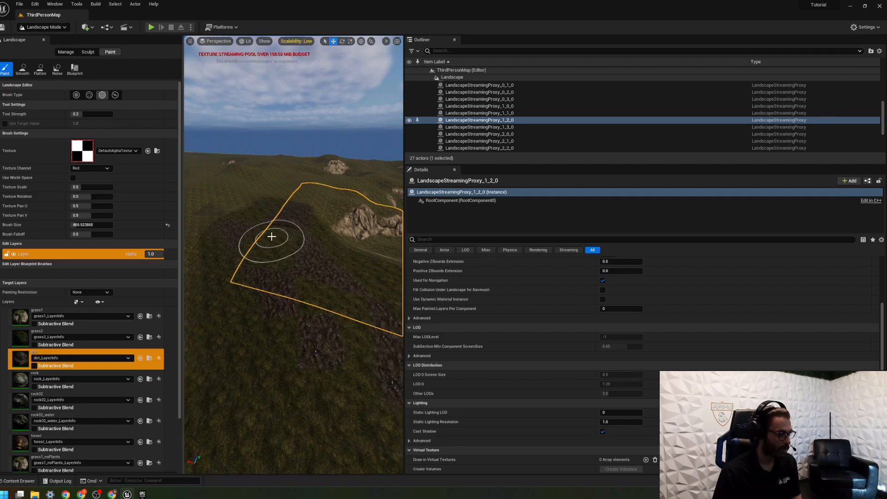
click(116, 95)
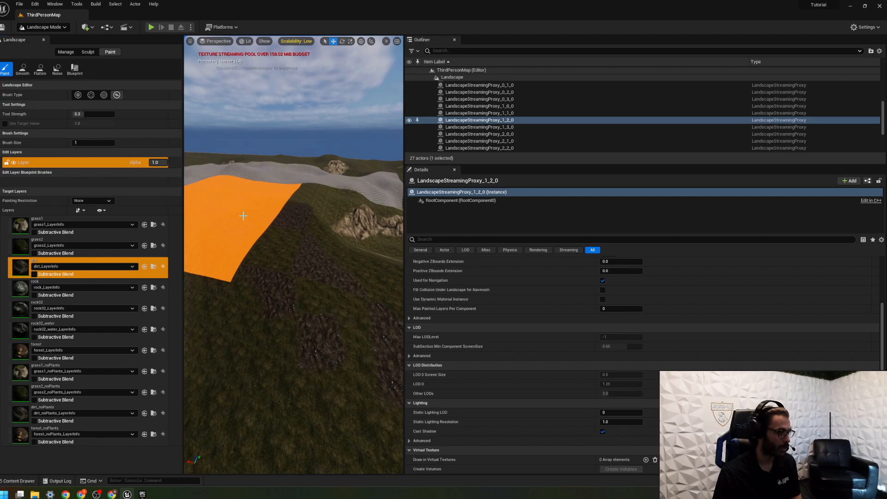
Fill one terrain component beside the dirt streaks with the dirt layer using the Component brush and return to the Circle brush.
right_drag(254, 231, 273, 227)
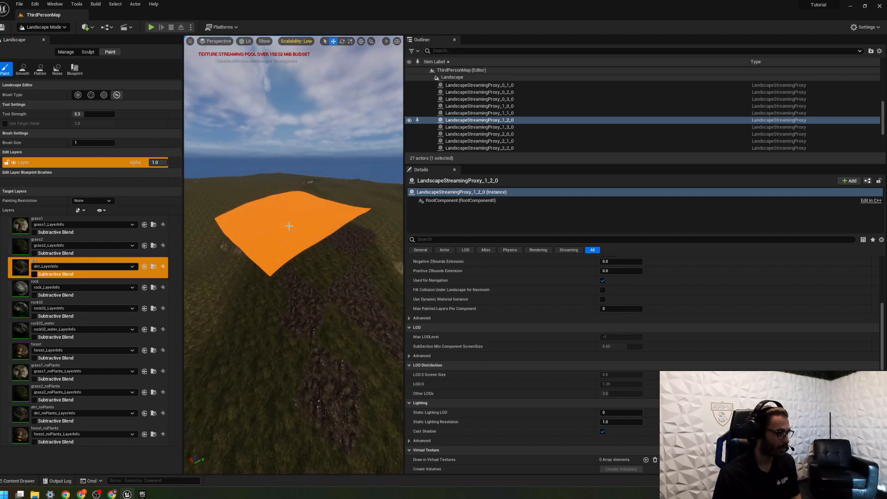
click(289, 225)
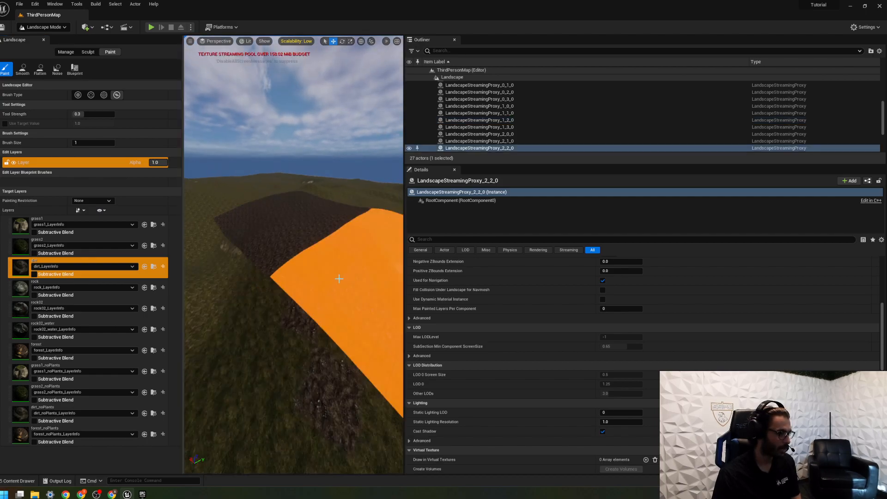
click(78, 95)
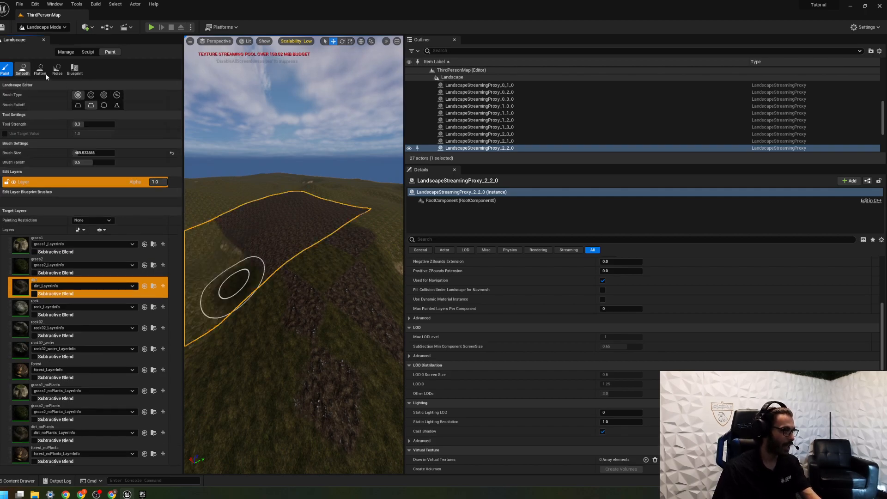
Smooth the dirt layer where the filled component meets the dirt streaks along the grassy ridge.
click(22, 69)
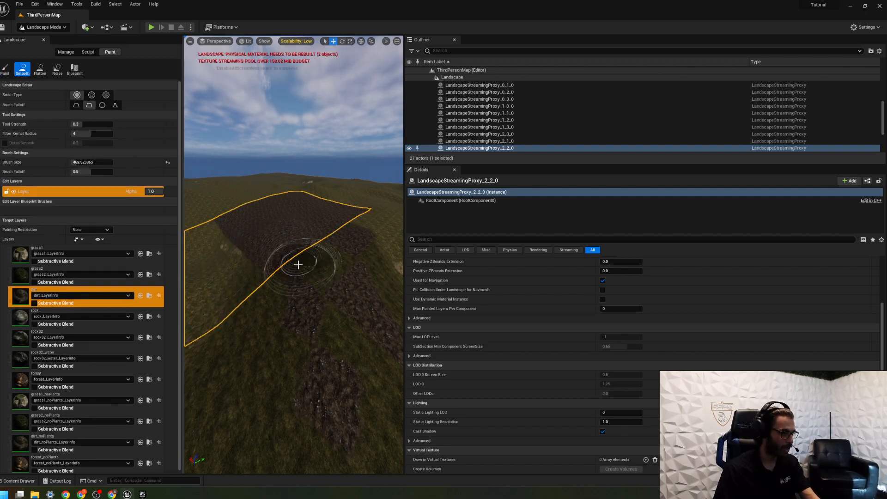
drag(317, 243, 305, 345)
key(w)
right_drag(305, 345, 302, 340)
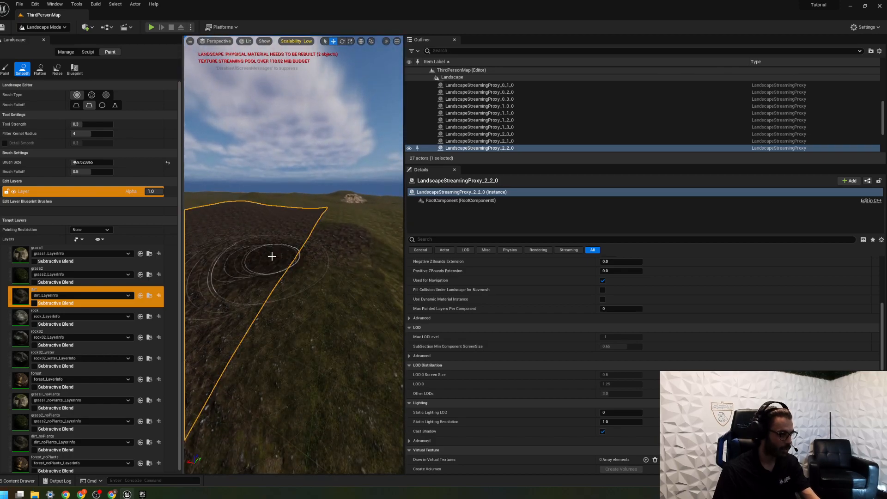
key(w)
mouse_move(276, 268)
right_down()
mouse_move(314, 265)
mouse_move(328, 273)
mouse_move(332, 296)
right_up()
right_drag(277, 286, 268, 267)
Paint the grass2 layer across the component border and over the neighbouring grassy slope.
click(23, 278)
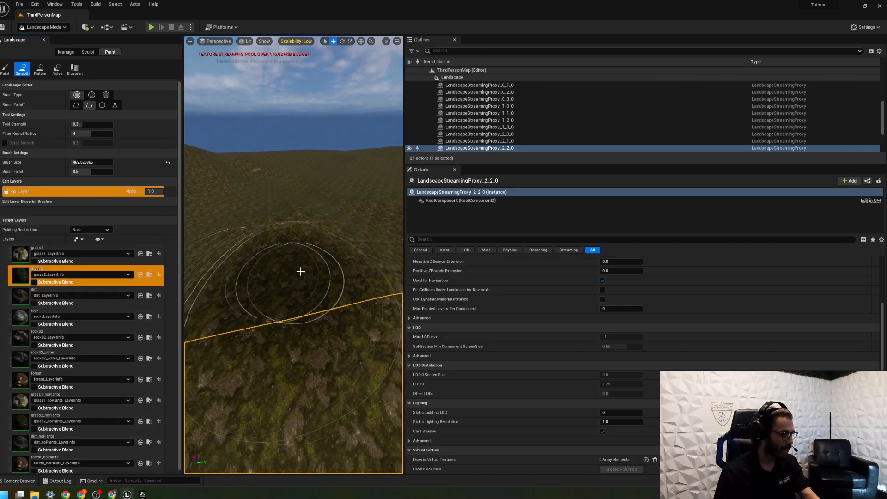
mouse_move(283, 273)
mouse_down()
mouse_move(334, 259)
mouse_move(279, 271)
mouse_move(257, 291)
mouse_move(312, 261)
mouse_up()
click(5, 70)
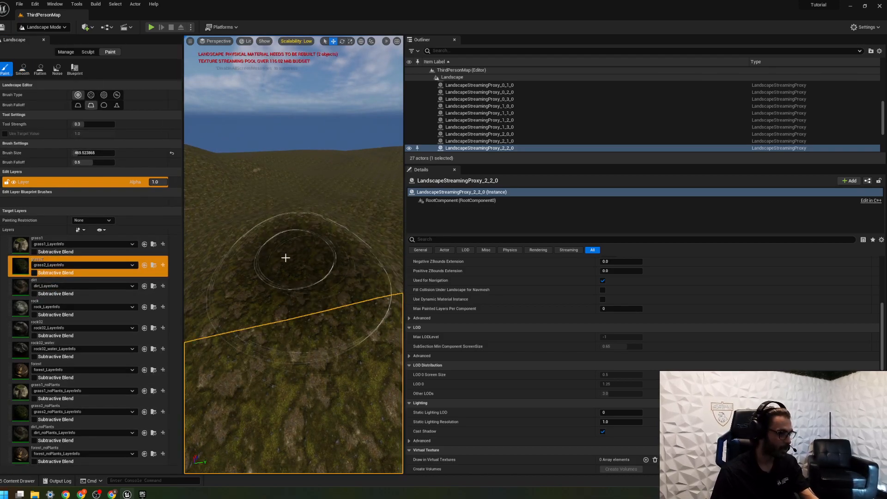
drag(316, 218, 301, 347)
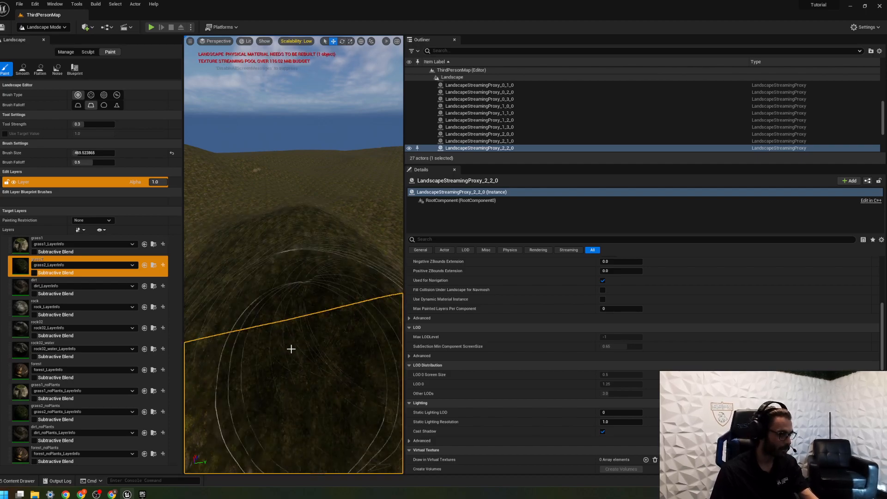
mouse_move(219, 380)
right_down()
mouse_move(398, 379)
mouse_move(263, 345)
right_up()
drag(318, 255, 363, 175)
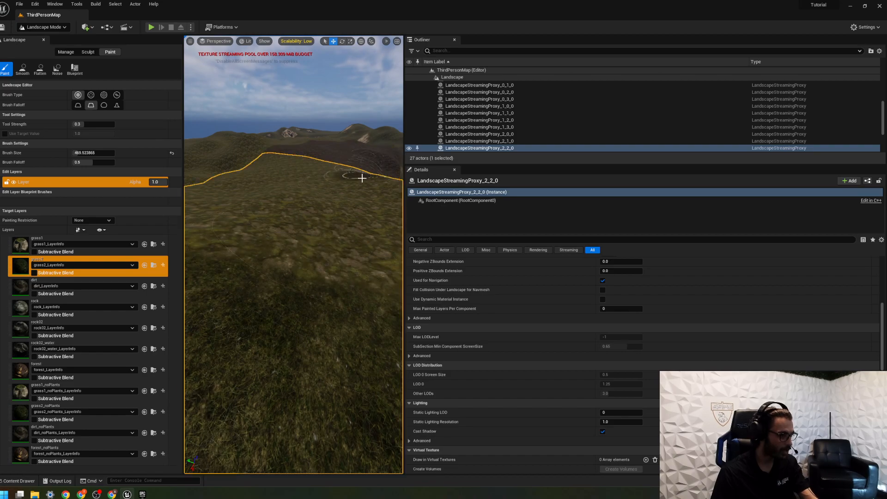
mouse_move(279, 294)
right_down()
mouse_move(221, 282)
mouse_move(203, 300)
mouse_move(194, 294)
mouse_move(250, 270)
right_up()
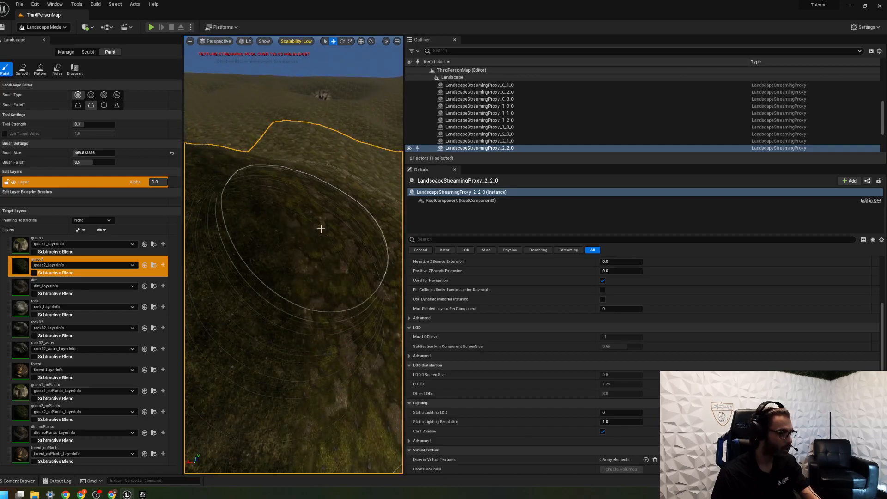
Smooth the grass2 layer over the painted hillside.
click(22, 69)
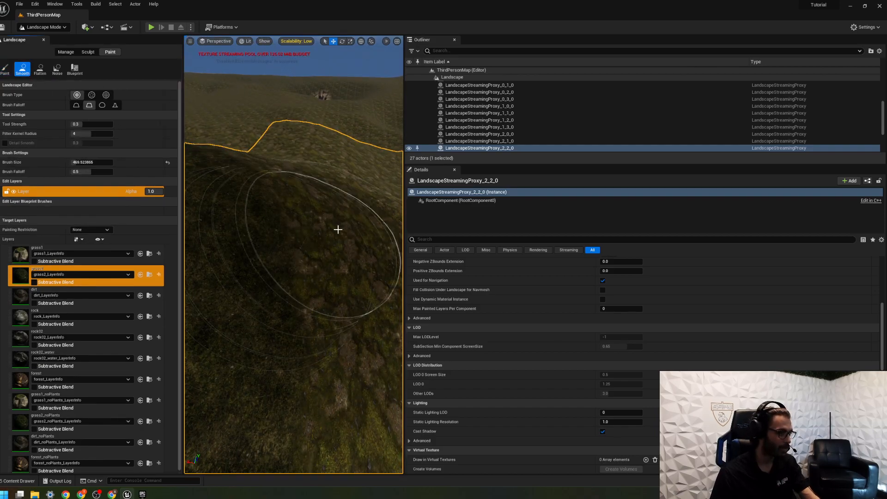
mouse_move(288, 235)
right_down()
mouse_move(289, 217)
mouse_move(370, 230)
mouse_move(323, 243)
mouse_move(286, 231)
right_up()
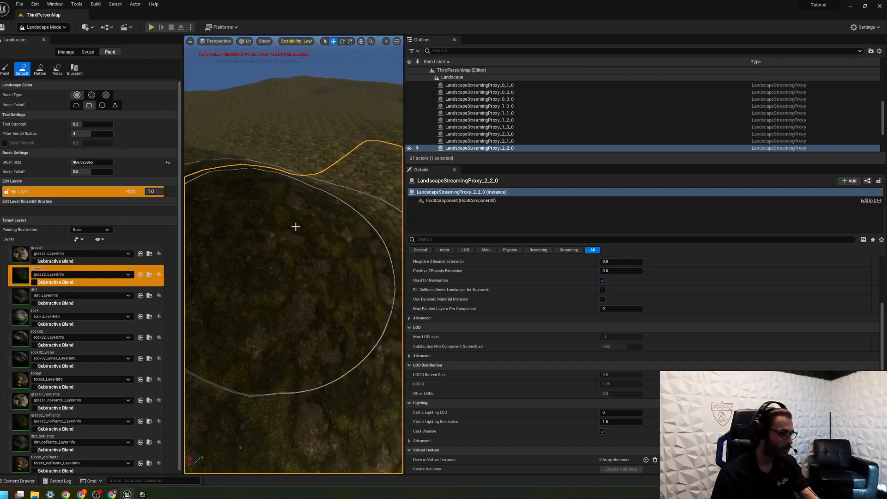
mouse_move(299, 288)
right_down()
mouse_move(298, 250)
mouse_move(298, 277)
right_up()
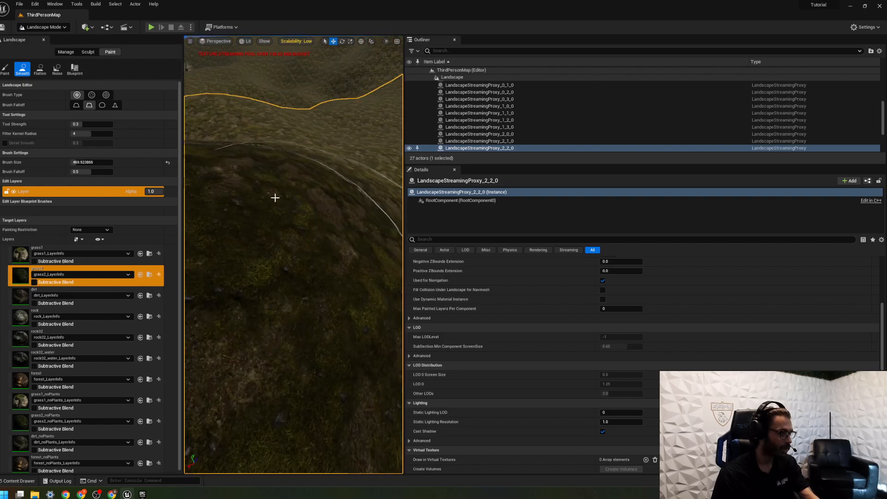
Apply the dirt layer to the grassy hill with the Noise tool.
click(6, 70)
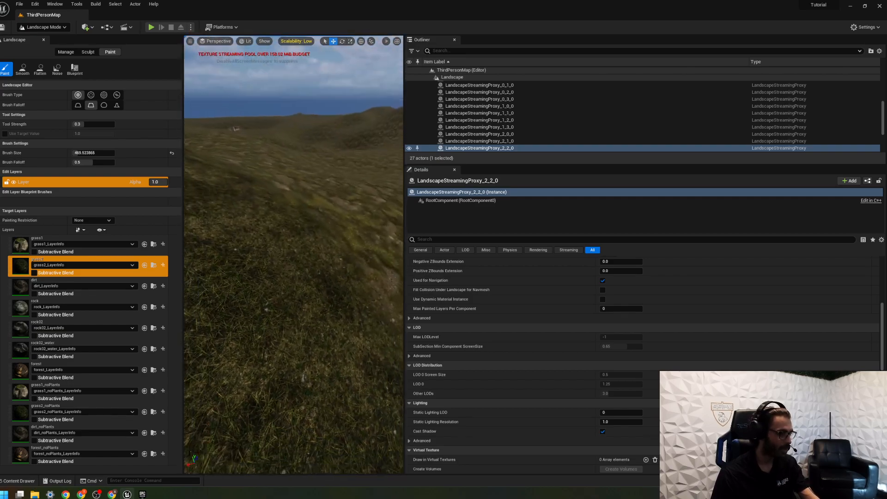
click(57, 69)
click(19, 305)
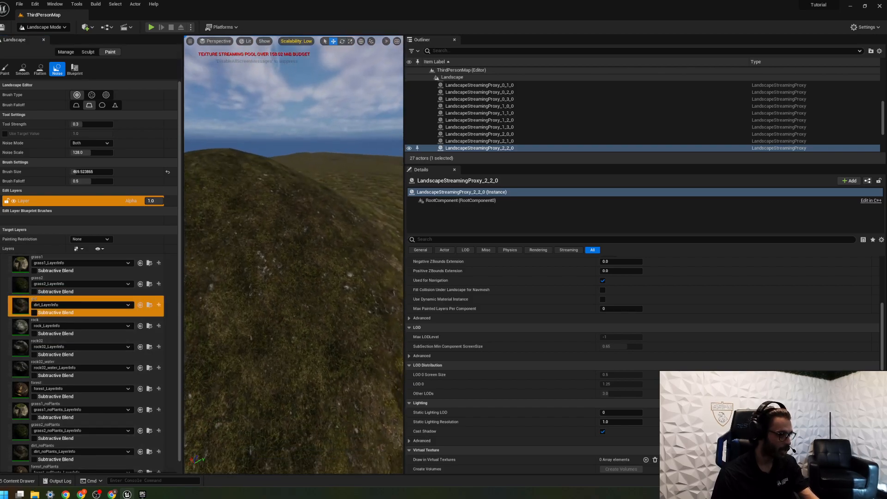
right_drag(293, 254, 237, 231)
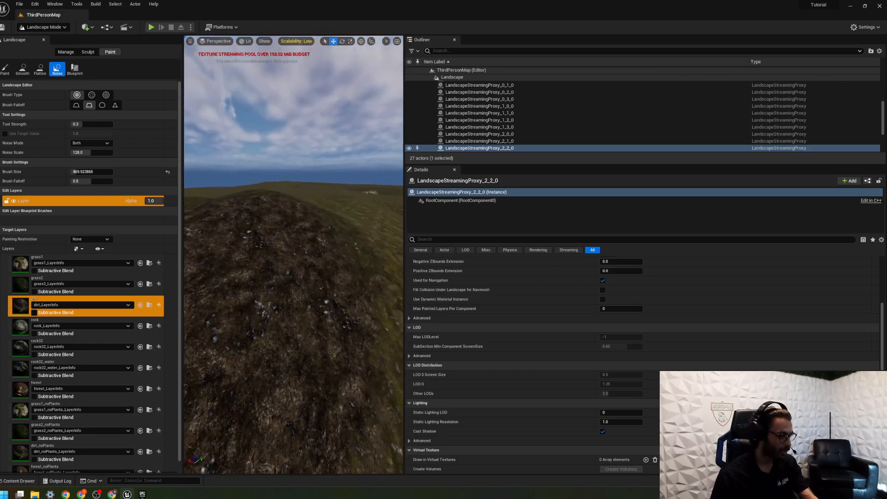
drag(277, 247, 324, 264)
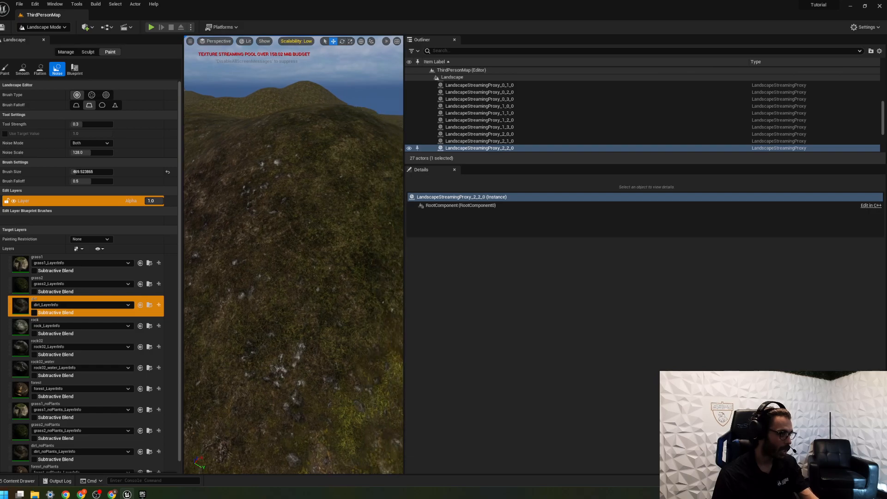
Switch to the Flatten tool with the dirt layer and look over the painted terrain from a distance.
key(d)
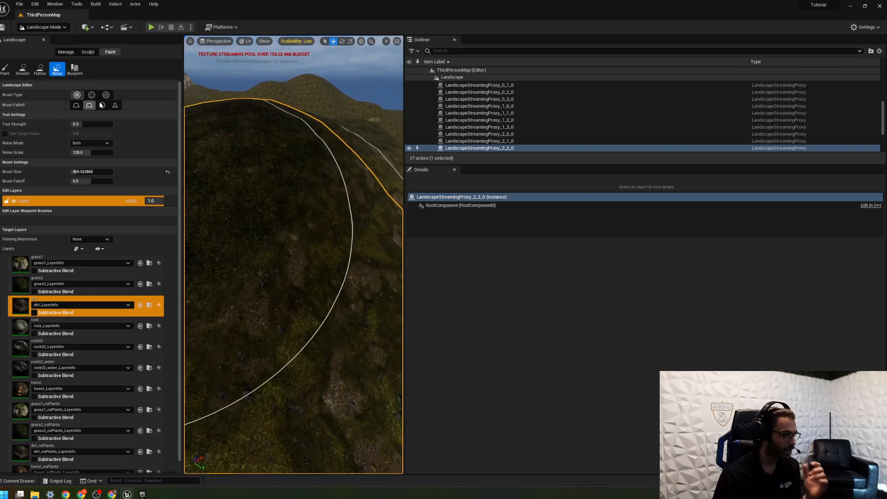
click(42, 69)
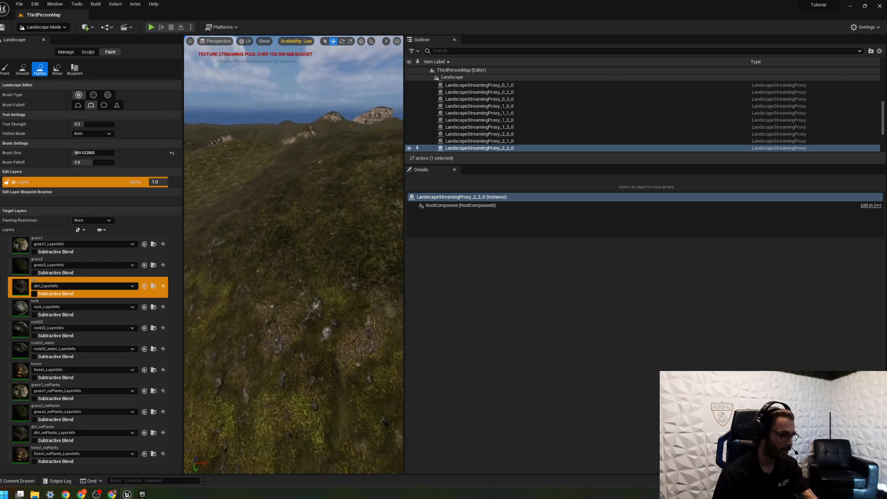
mouse_move(283, 256)
right_down()
mouse_move(283, 215)
mouse_move(305, 277)
mouse_move(337, 238)
mouse_move(383, 220)
mouse_move(388, 198)
mouse_move(392, 249)
mouse_move(390, 222)
mouse_move(374, 203)
mouse_move(392, 217)
mouse_move(249, 238)
right_up()
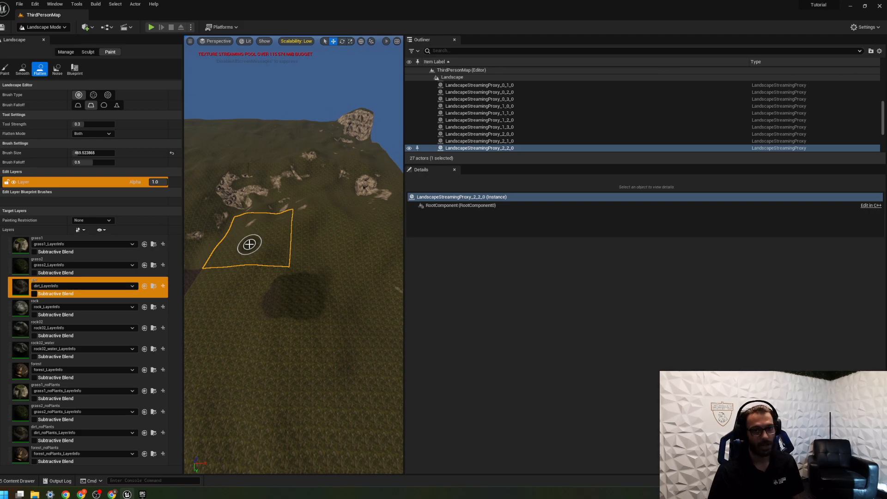